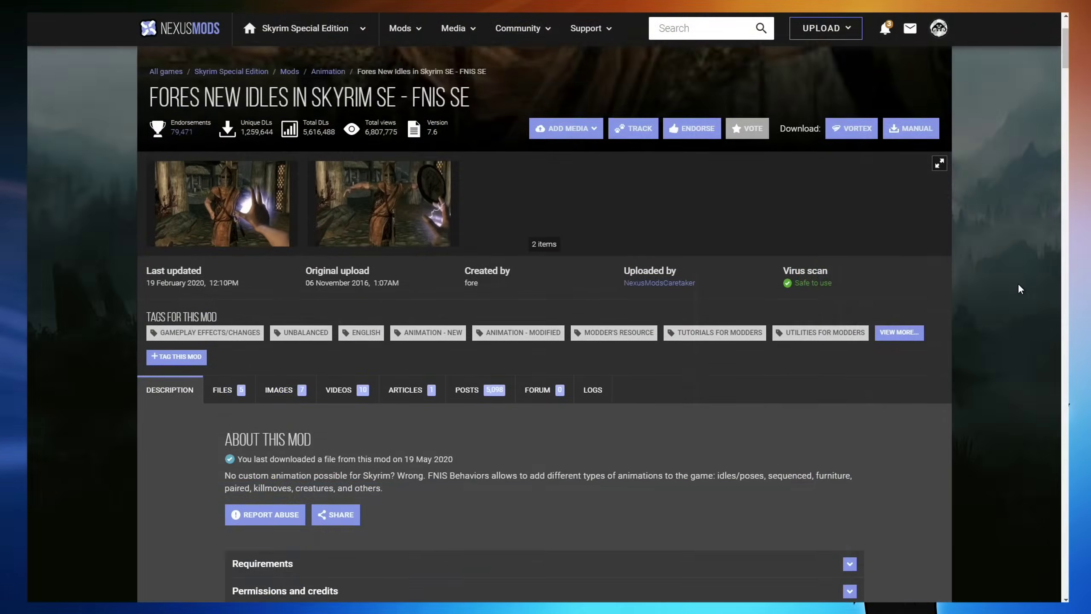
# Step: Download the main file FNIS Behavior SE 7_6 from the mod's Nexus page through the mod manager
pyautogui.scroll(-2, 1018, 283)
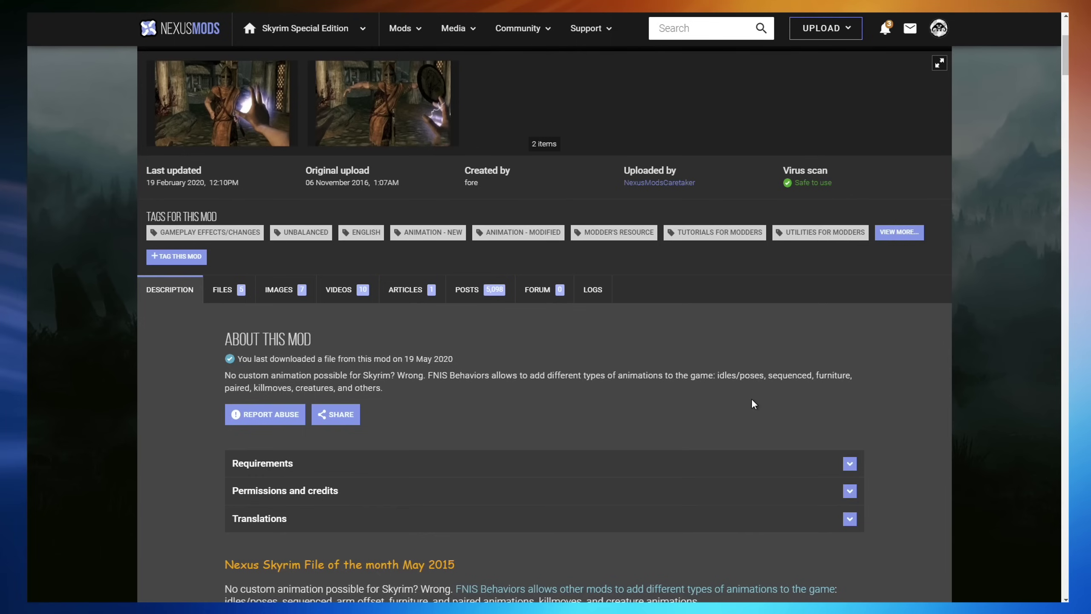
pyautogui.click(222, 291)
pyautogui.scroll(-3, 112, 307)
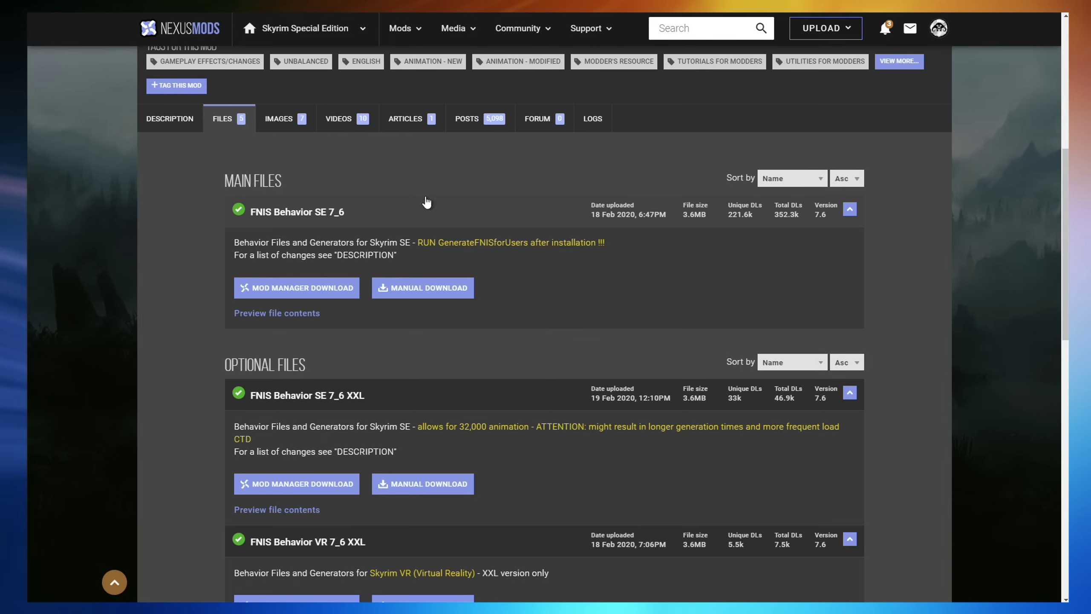
pyautogui.click(330, 300)
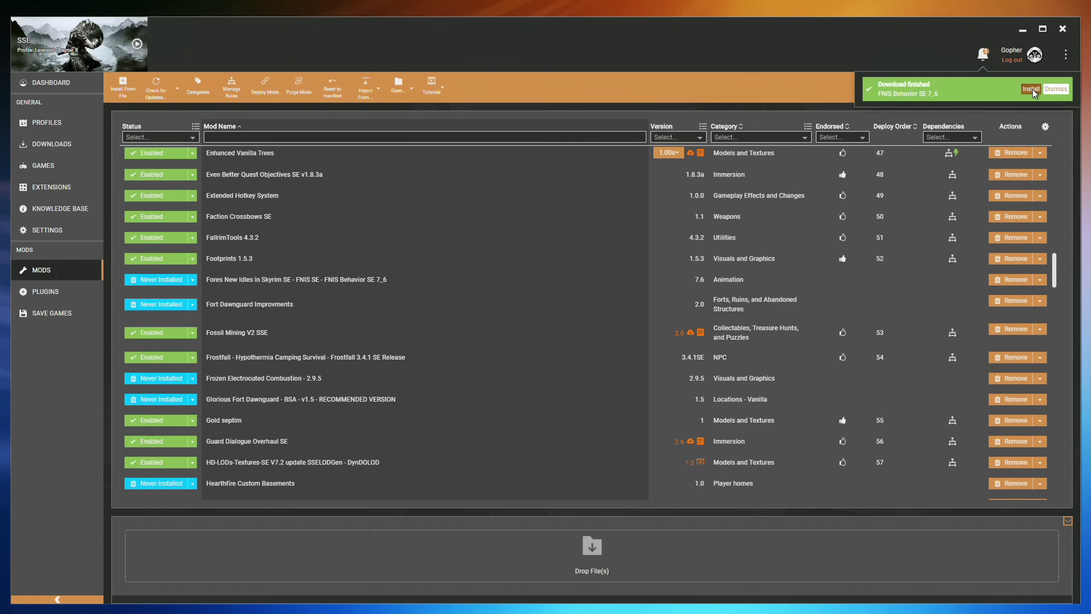
# Step: In Vortex, install the downloaded FNIS Behavior SE 7_6 mod and enable it
pyautogui.click(1032, 89)
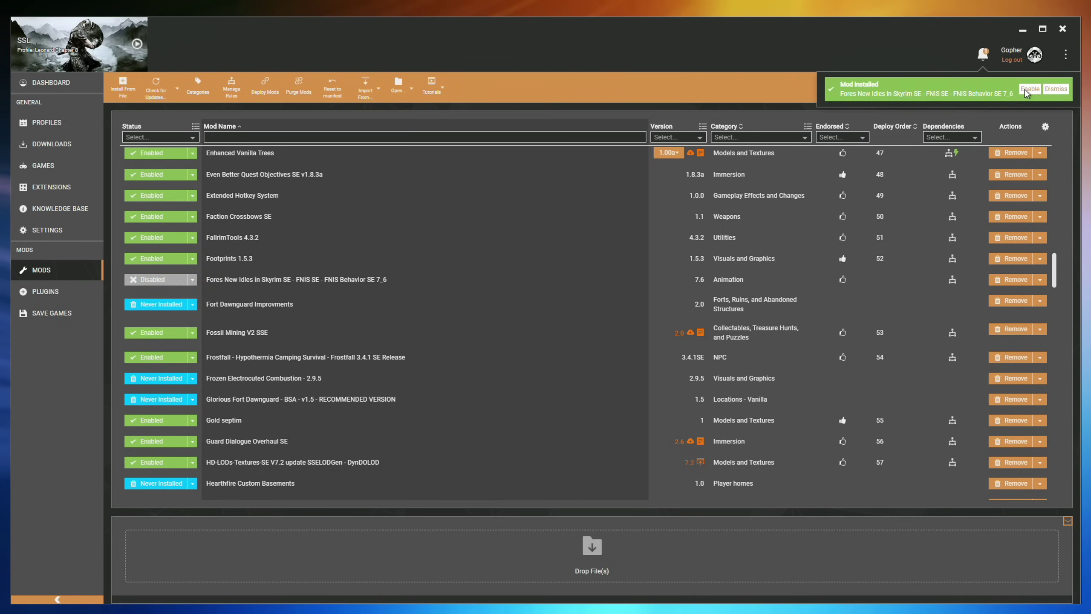
pyautogui.click(1026, 93)
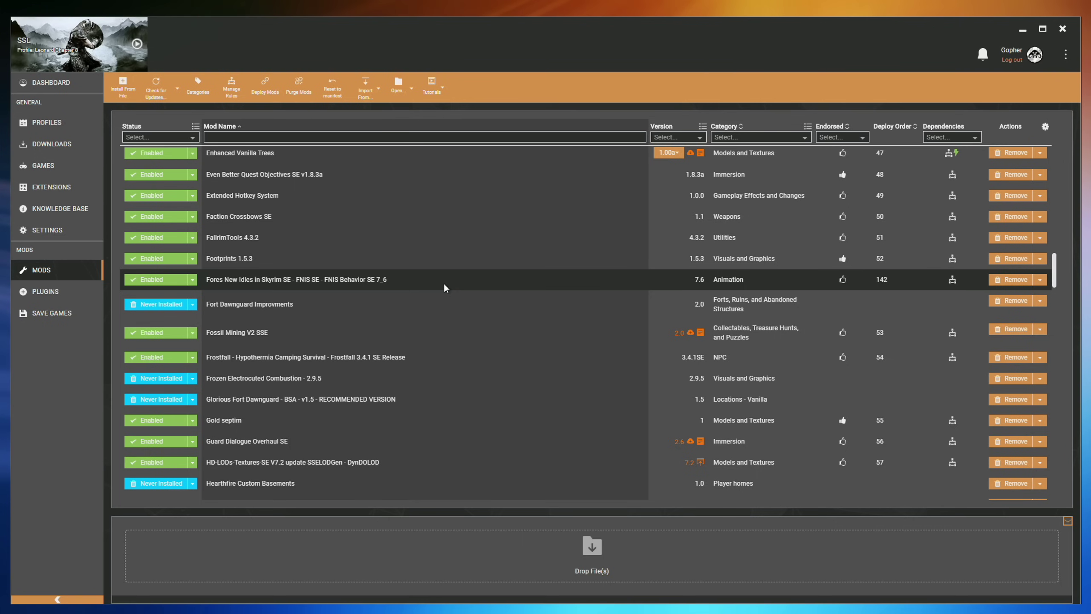
# Step: Remove the Fores New Idles in Skyrim tool from the dashboard and add it back
pyautogui.click(61, 84)
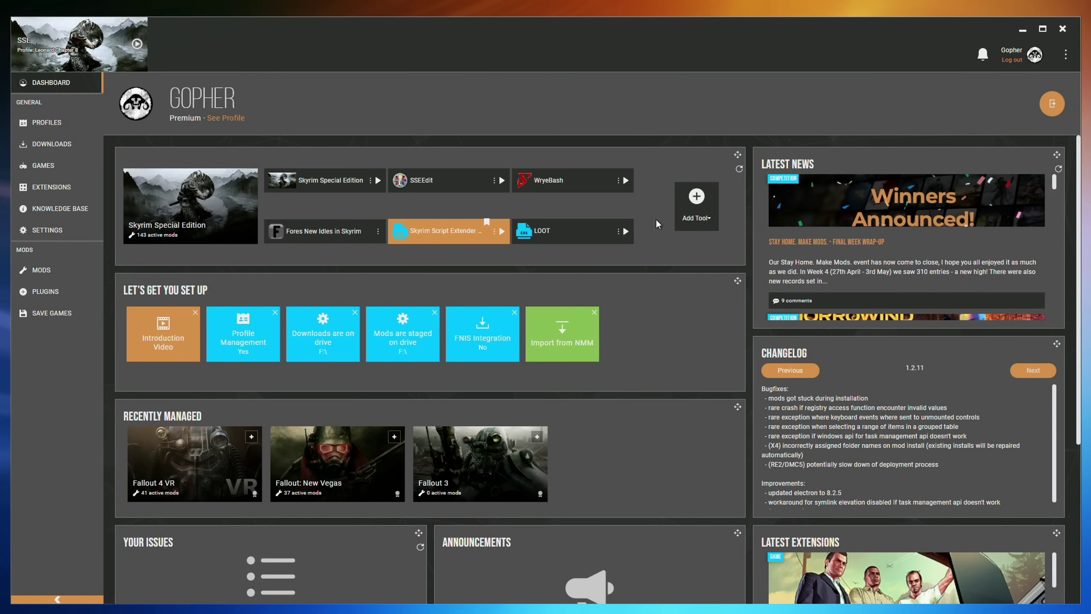
pyautogui.click(380, 233)
pyautogui.click(372, 269)
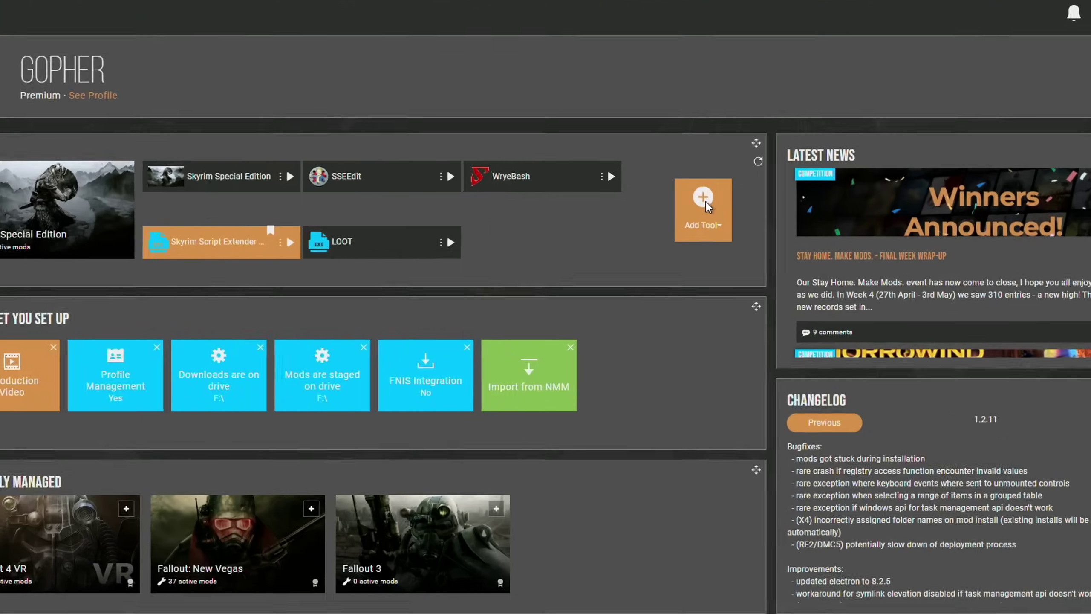
pyautogui.click(702, 200)
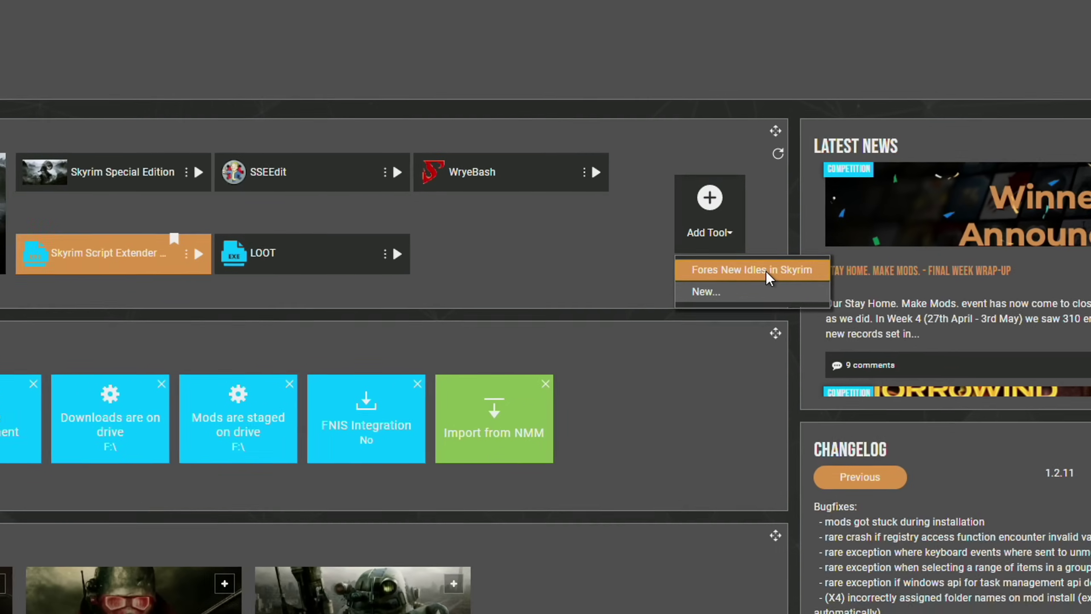
pyautogui.click(805, 305)
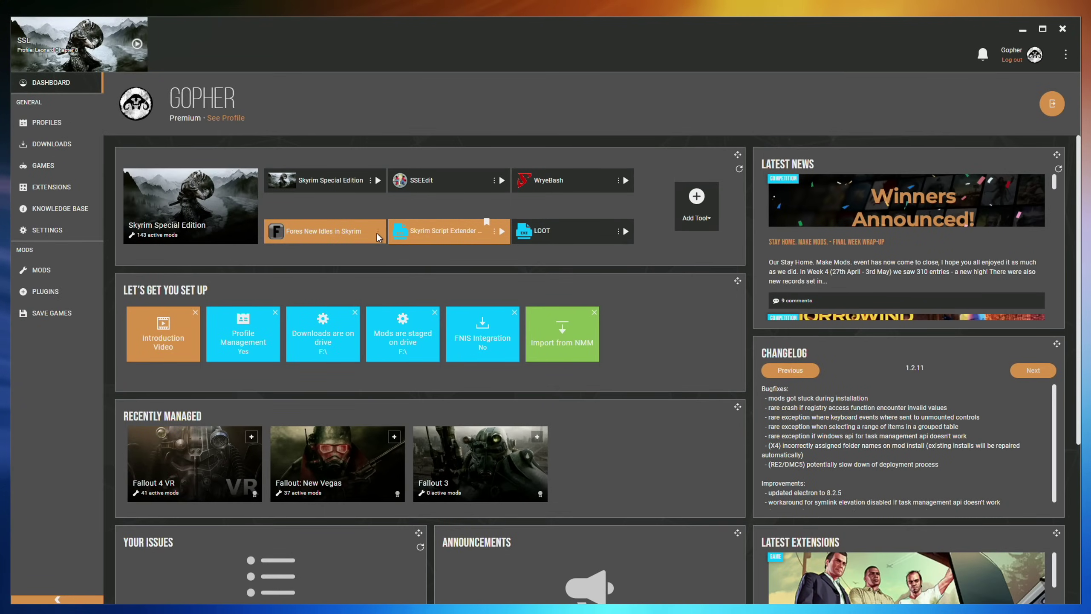
# Step: Edit the Fores New Idles in Skyrim tool and start browsing for its target on the Games (Main) (F:) drive
pyautogui.click(377, 233)
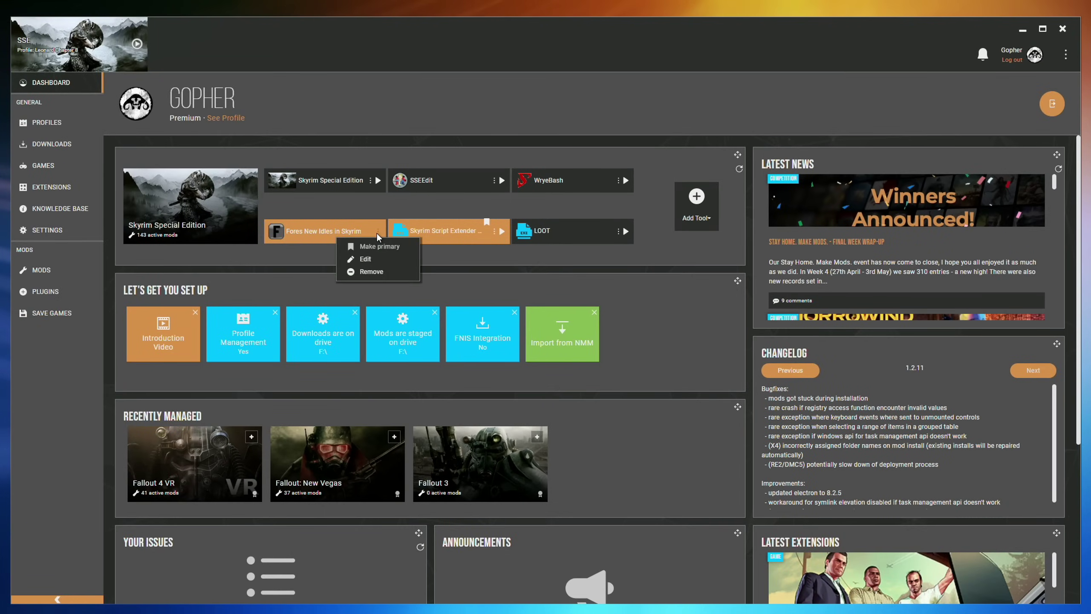
pyautogui.click(365, 259)
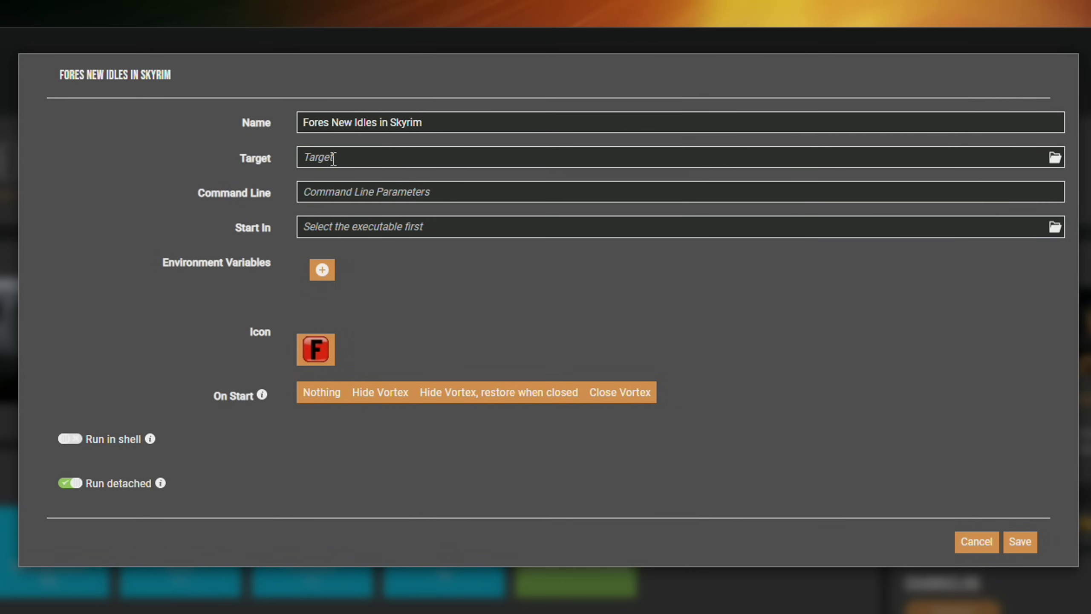
pyautogui.click(1055, 159)
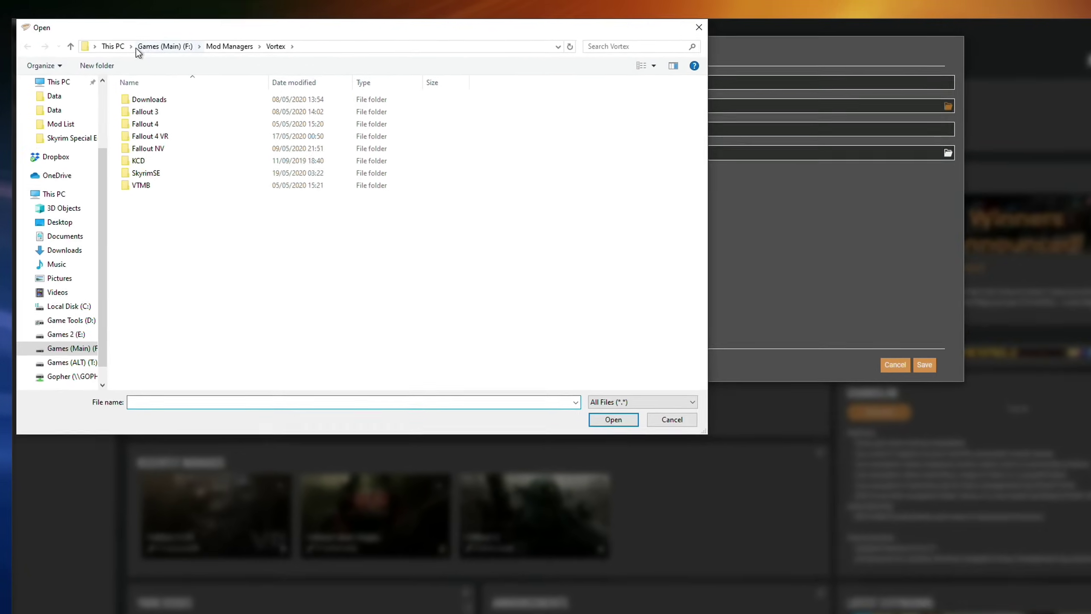
pyautogui.click(113, 46)
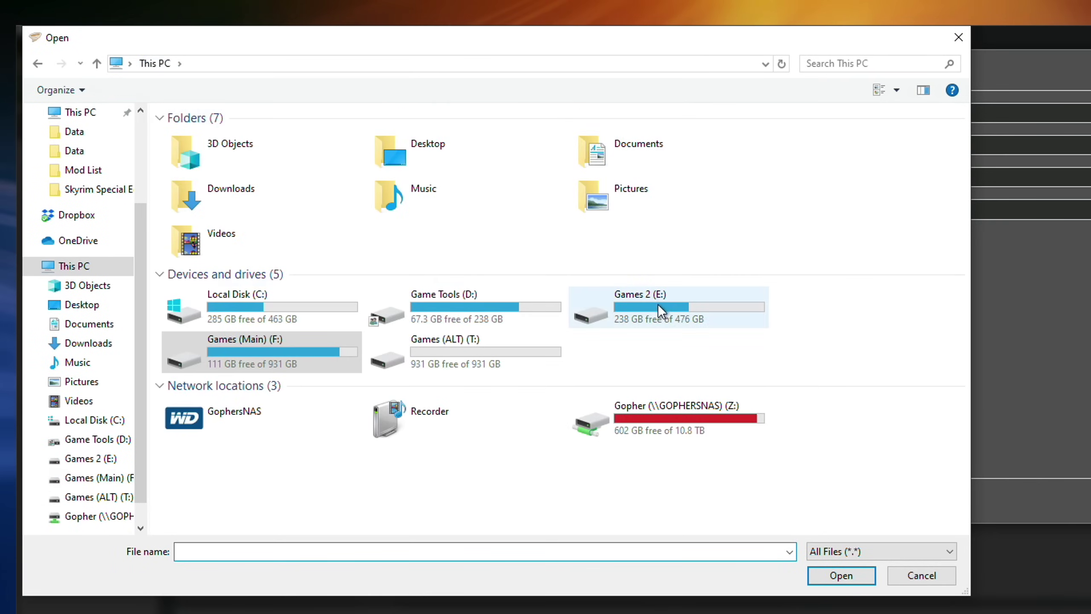
pyautogui.doubleClick(272, 345)
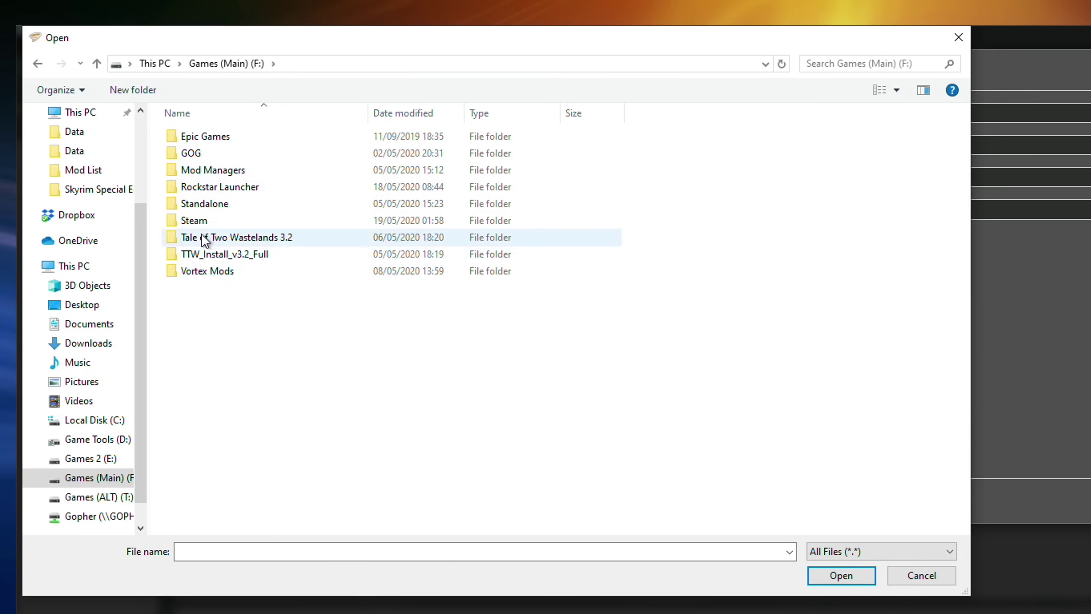
# Step: Browse to the Steam\steamapps\common\Skyrim Special Edition\Data folder for the tool's target
pyautogui.doubleClick(200, 222)
pyautogui.scroll(-2, 263, 387)
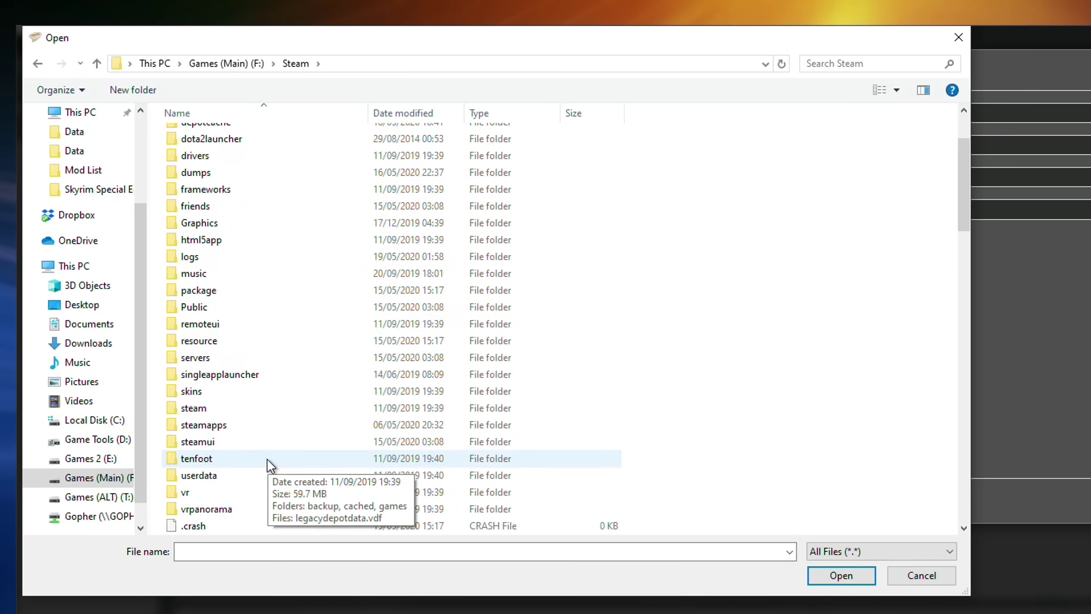
pyautogui.doubleClick(220, 427)
pyautogui.doubleClick(214, 138)
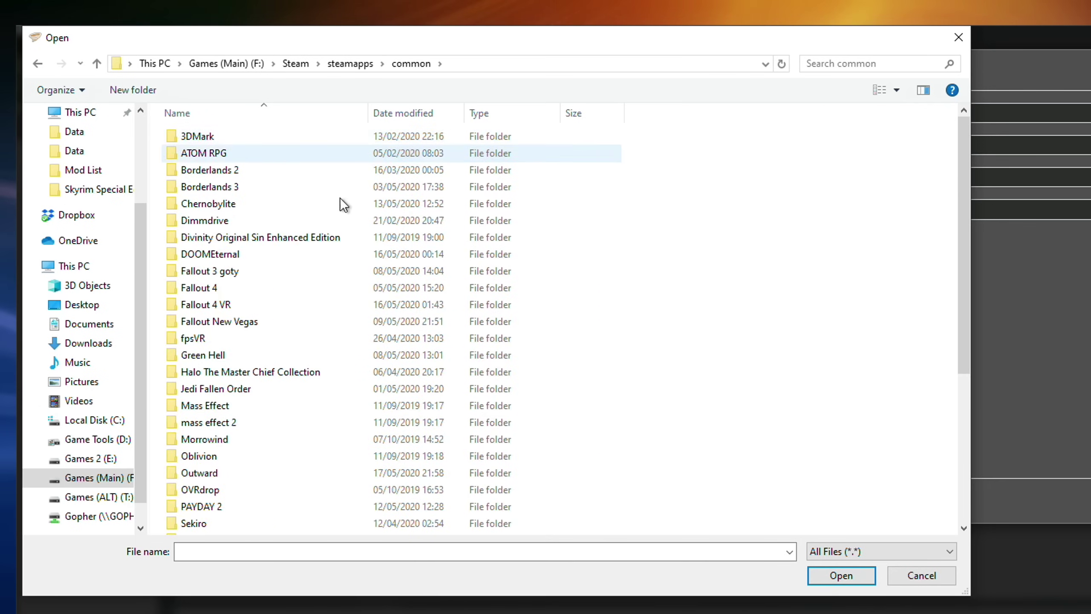
pyautogui.scroll(-5, 339, 198)
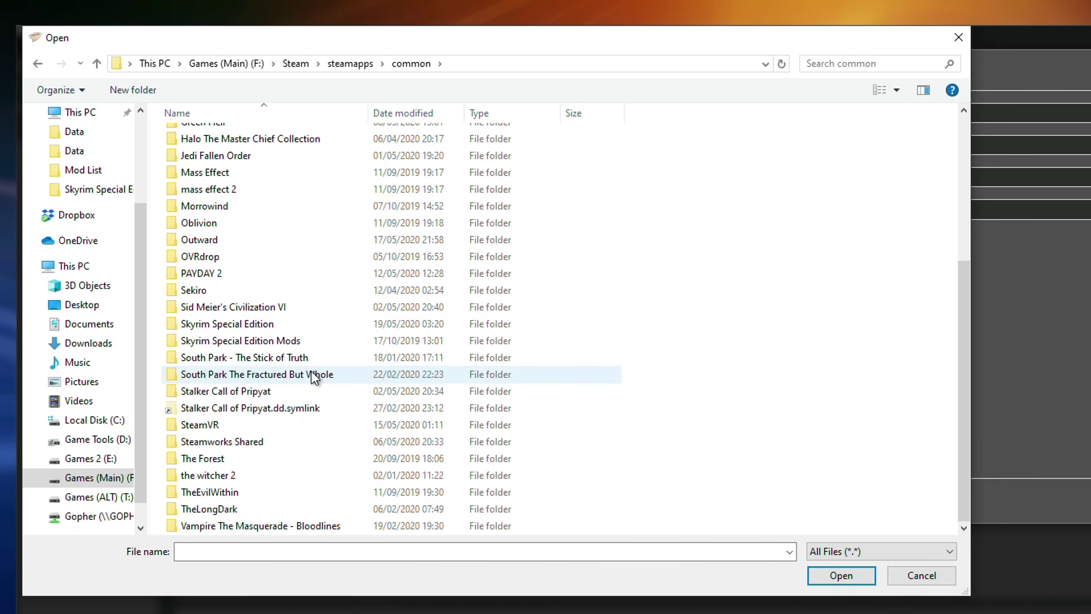
pyautogui.doubleClick(252, 327)
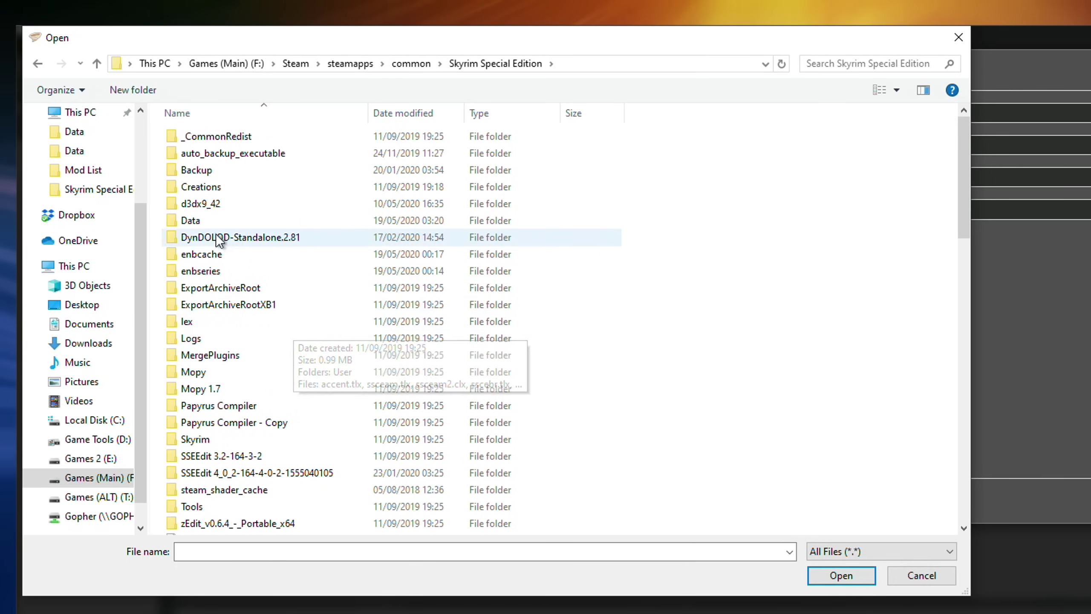
pyautogui.doubleClick(190, 220)
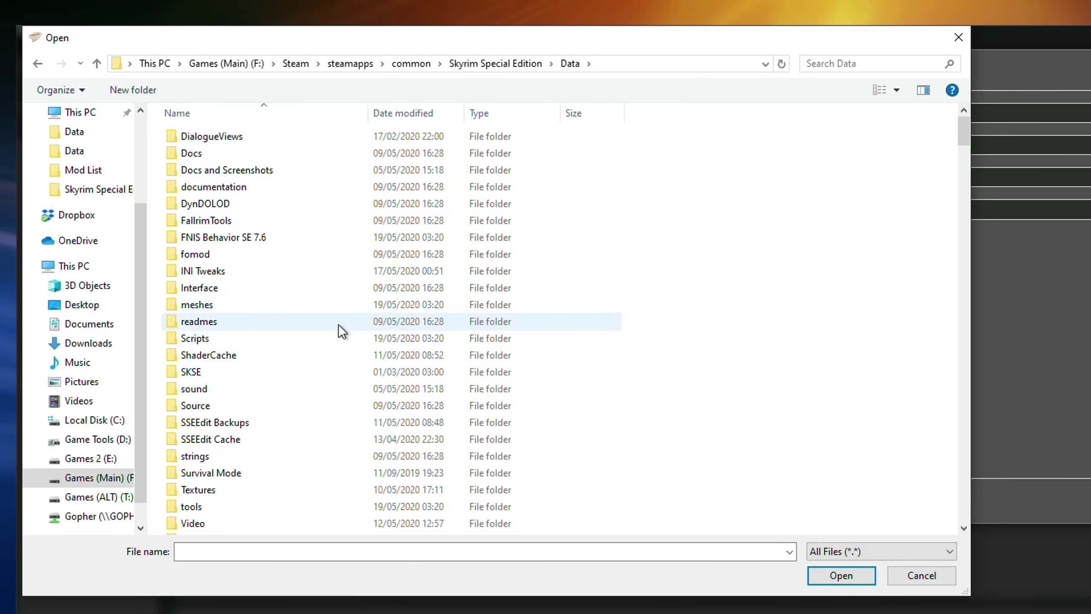
# Step: Set the tool's target to GenerateFNISforUsers.exe in tools\GenerateFNIS_for_Users and save the tool
pyautogui.scroll(-3, 341, 330)
pyautogui.doubleClick(300, 346)
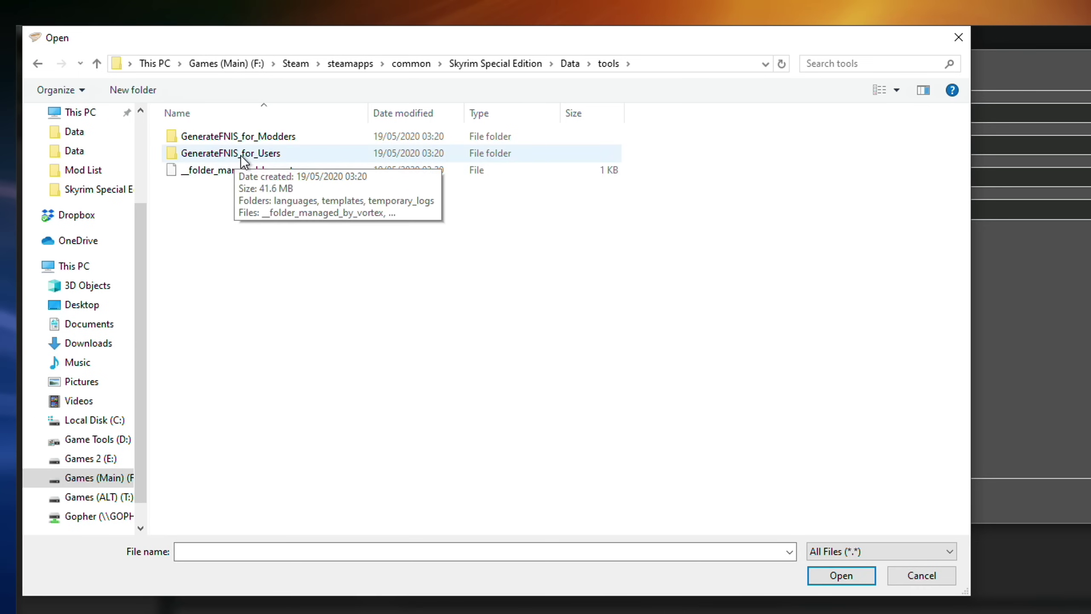
pyautogui.click(277, 154)
pyautogui.doubleClick(276, 153)
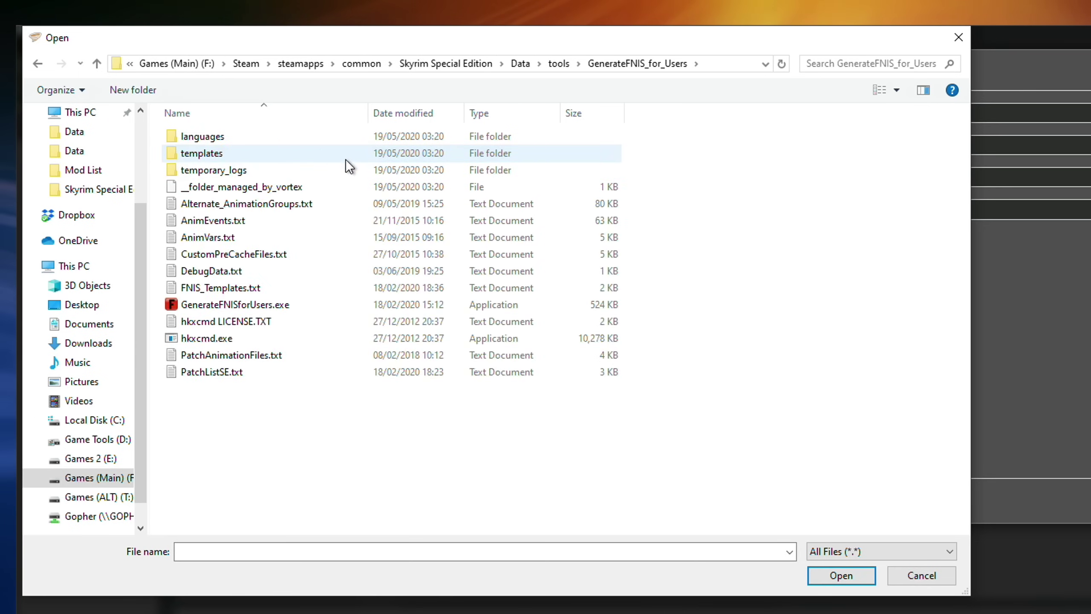
pyautogui.click(263, 305)
pyautogui.click(843, 575)
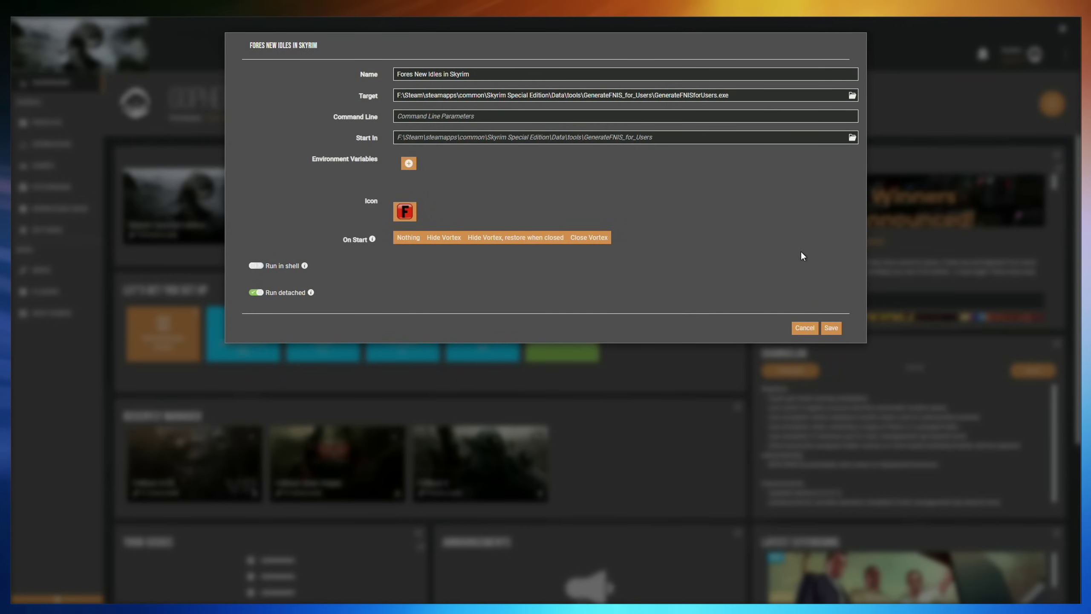
pyautogui.click(831, 328)
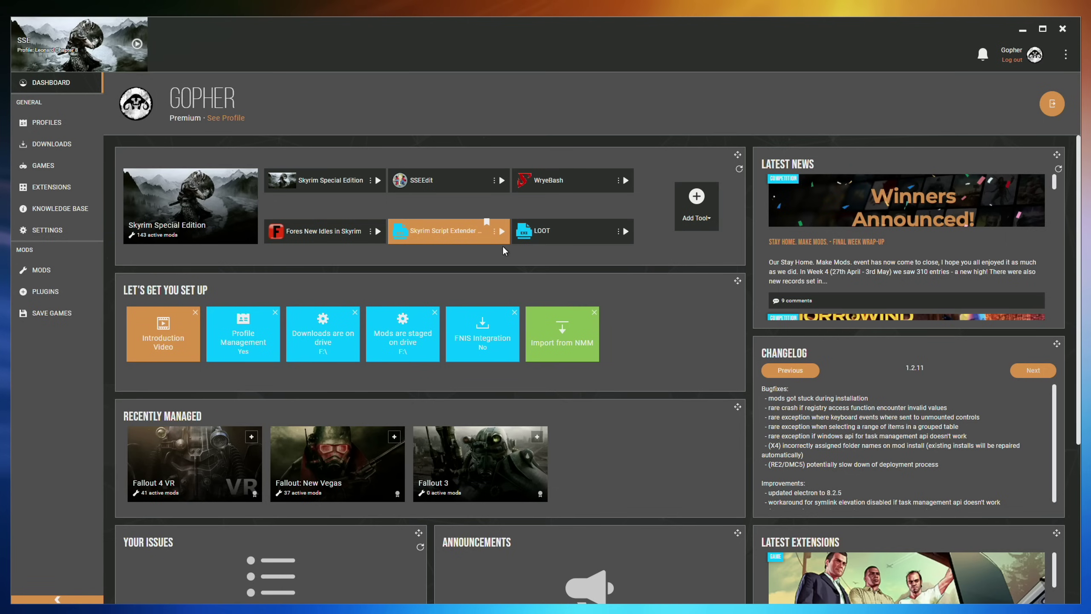
# Step: Enable Run FNIS on Deployment Event in the interface settings
pyautogui.click(53, 230)
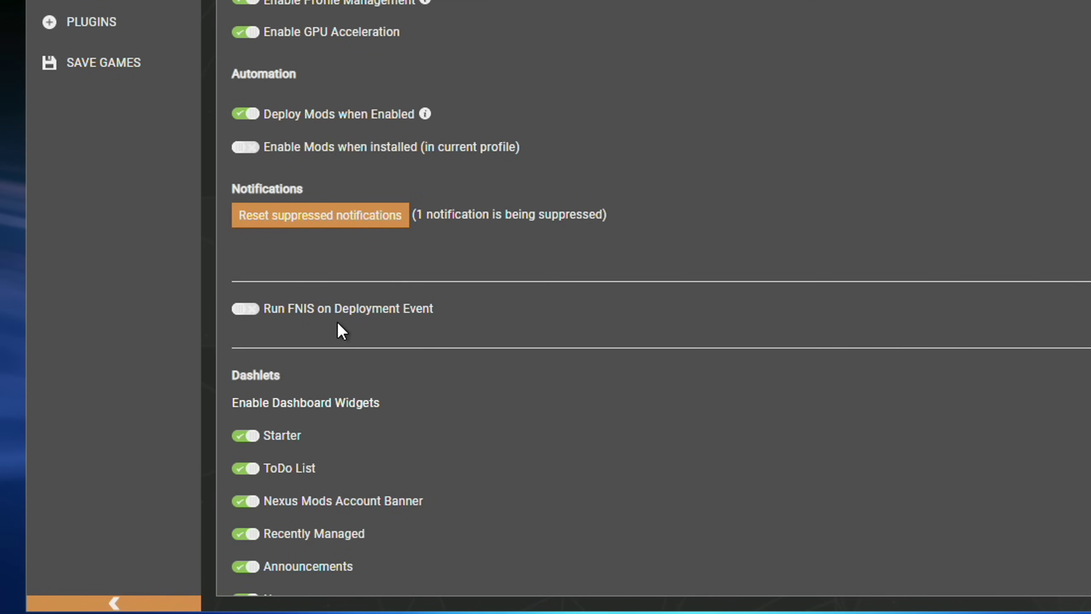
pyautogui.click(239, 310)
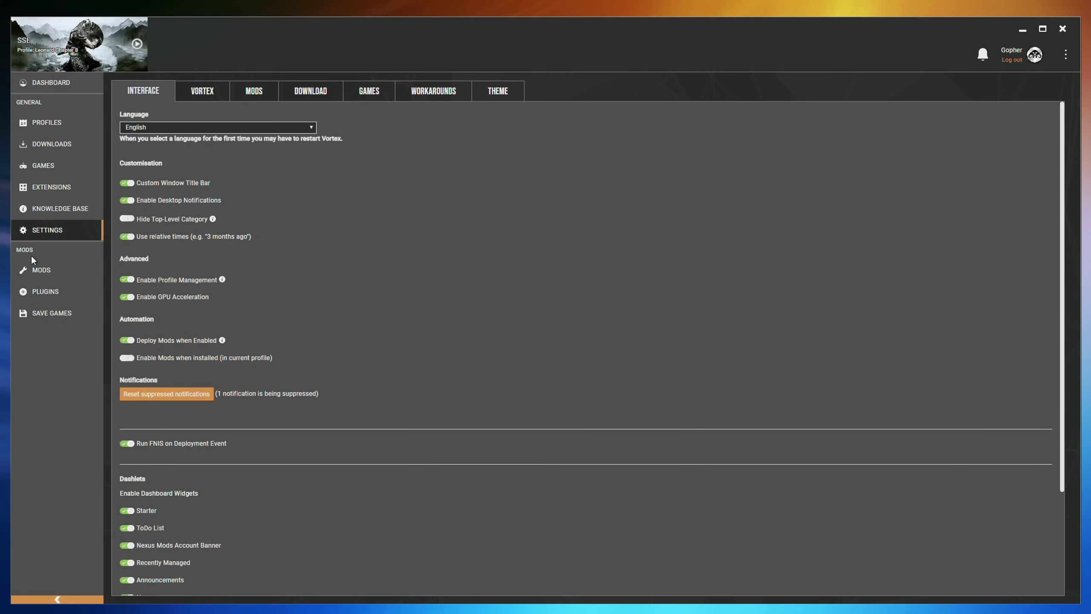
# Step: Open the FNIS configuration for the managed mods and deploy the mods
pyautogui.click(46, 269)
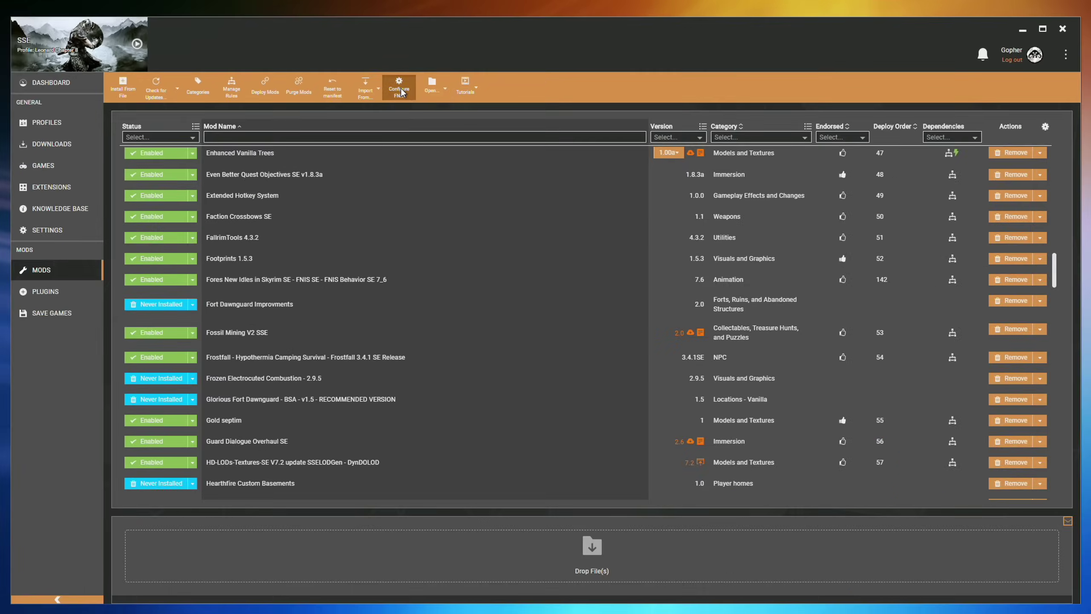
pyautogui.click(400, 88)
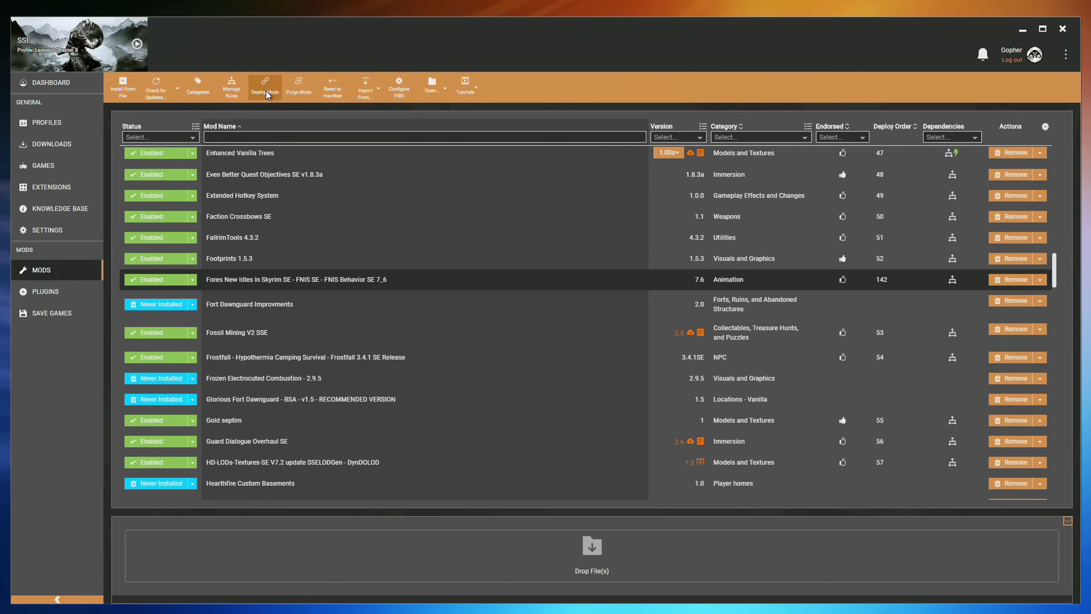
pyautogui.click(267, 94)
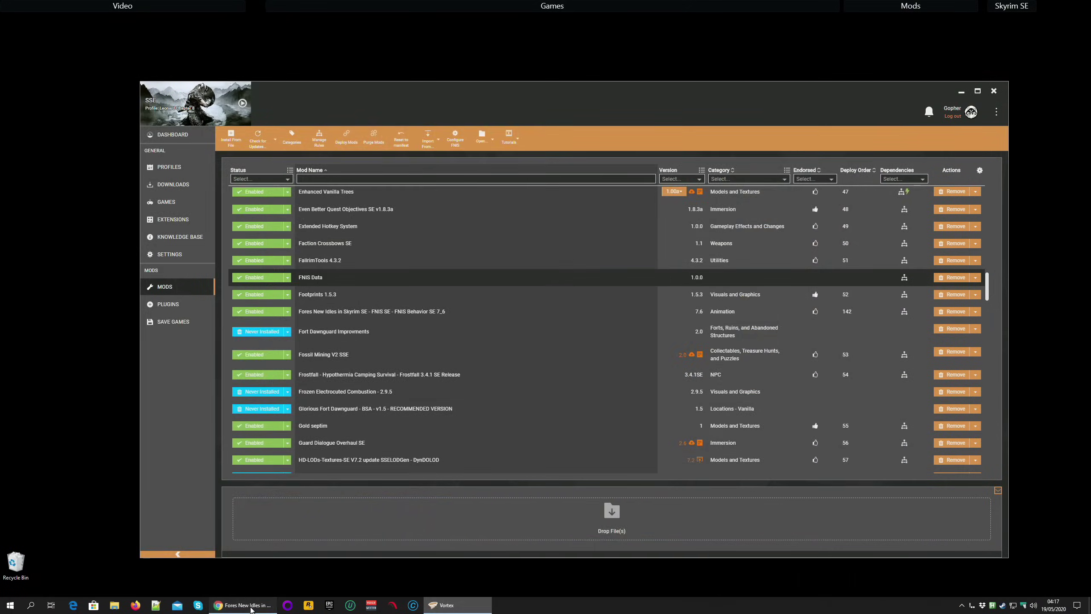
# Step: Switch to the FNIS page in Chrome and download the optional file FNIS Spells SE 7.0 through the mod manager
pyautogui.click(251, 607)
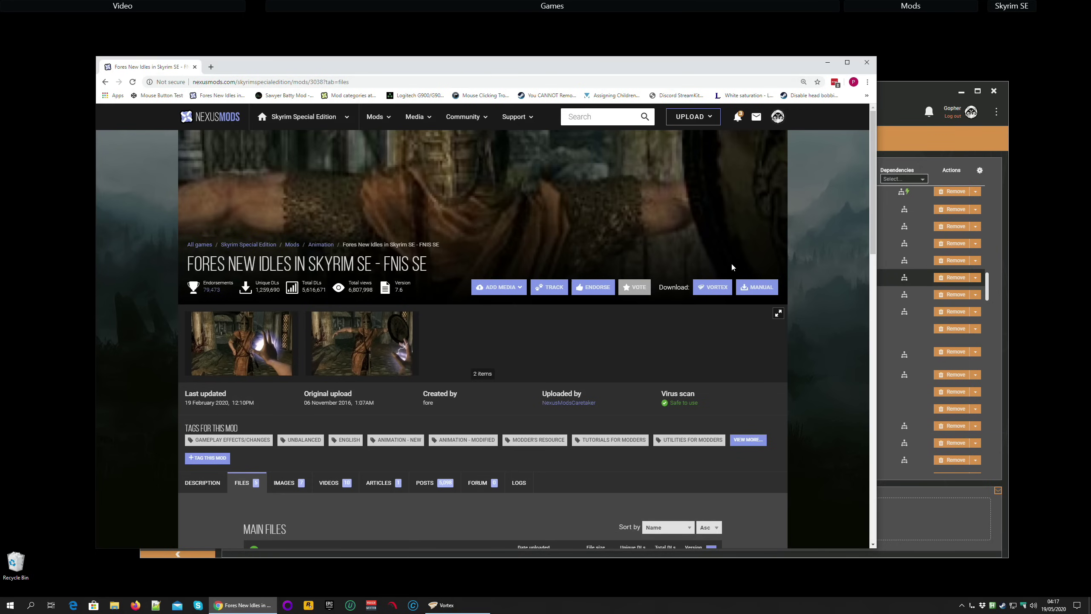
pyautogui.scroll(-8, 766, 275)
pyautogui.scroll(-6, 776, 273)
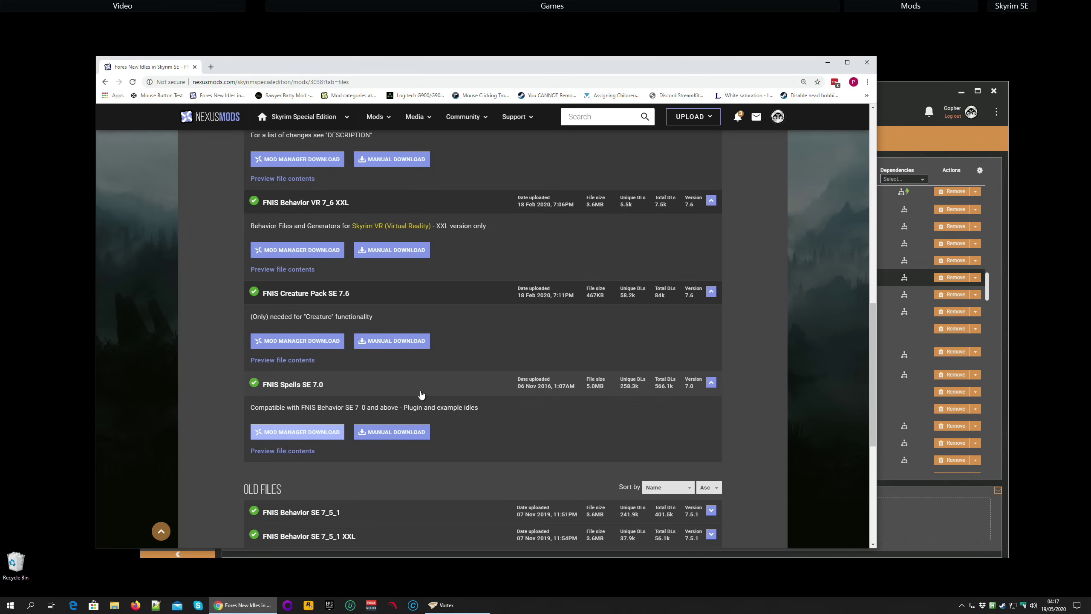
pyautogui.click(313, 433)
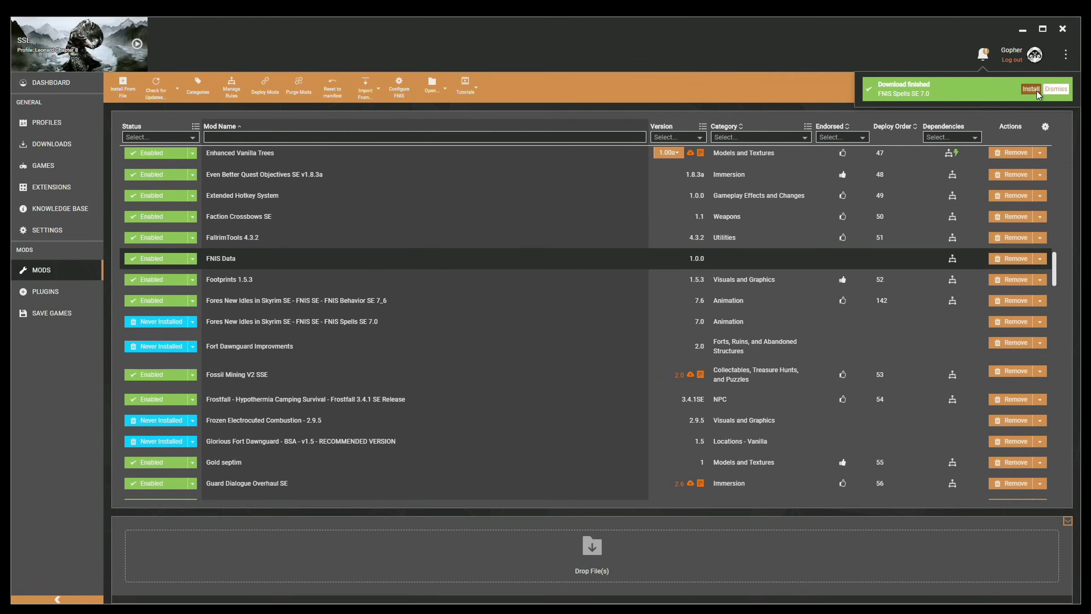
# Step: In Vortex, install the downloaded FNIS Spells SE 7.0 mod and enable it
pyautogui.click(1032, 90)
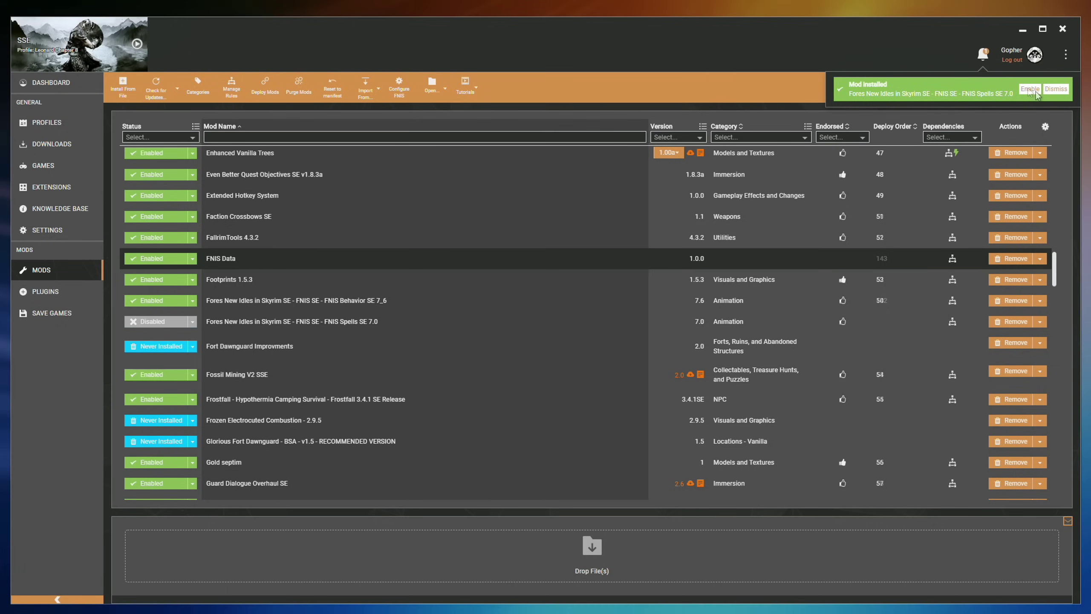
pyautogui.click(1033, 91)
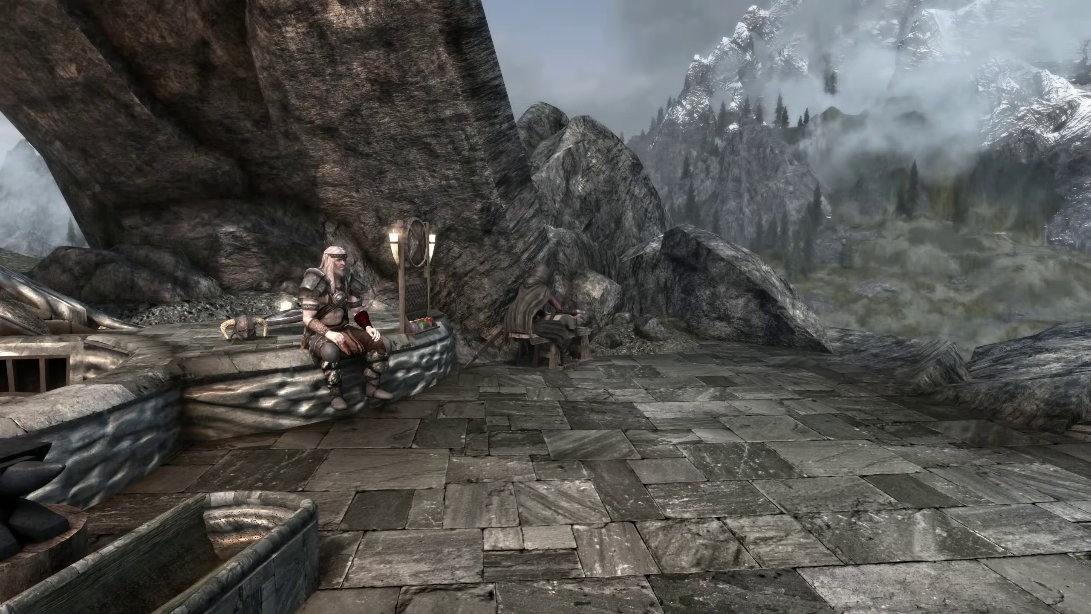
# Step: In Skyrim Special Edition, open the magic menu and look up the FNIS NPC Idles spell
pyautogui.press('p')
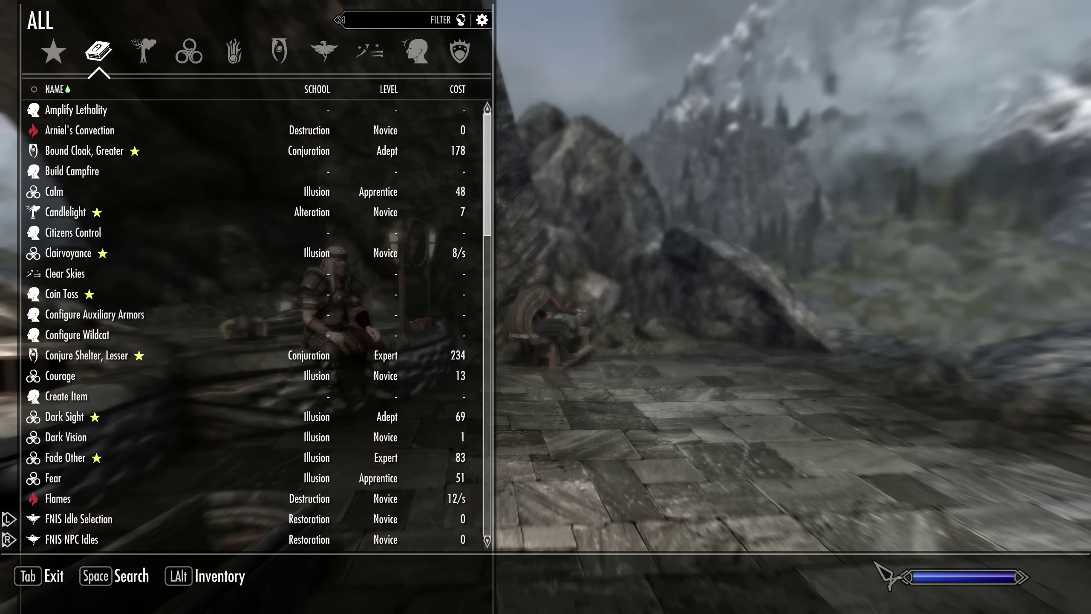
pyautogui.scroll(-2, 155, 490)
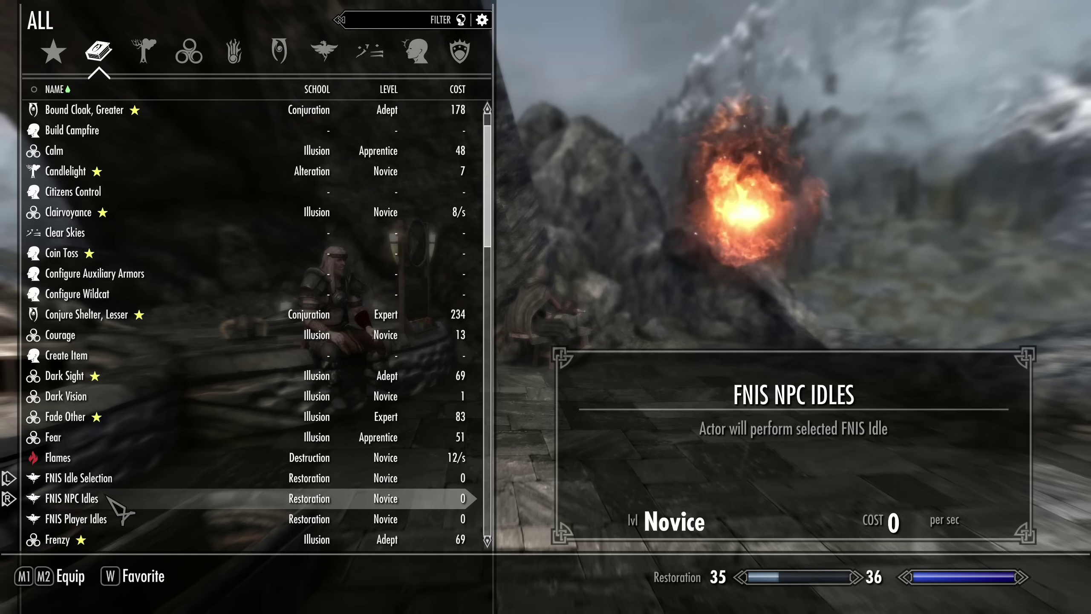
# Step: Cast FNIS NPC Idles on the seated character, choosing cyclic idle C30 from group c28.. and then idle C28
pyautogui.press('Tab')
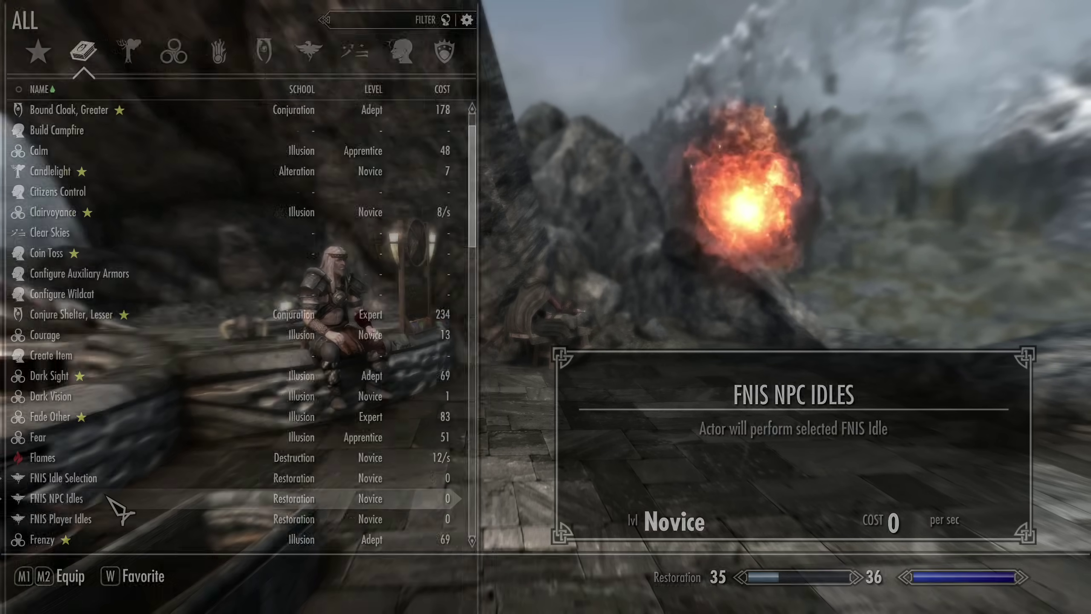
pyautogui.press('r')
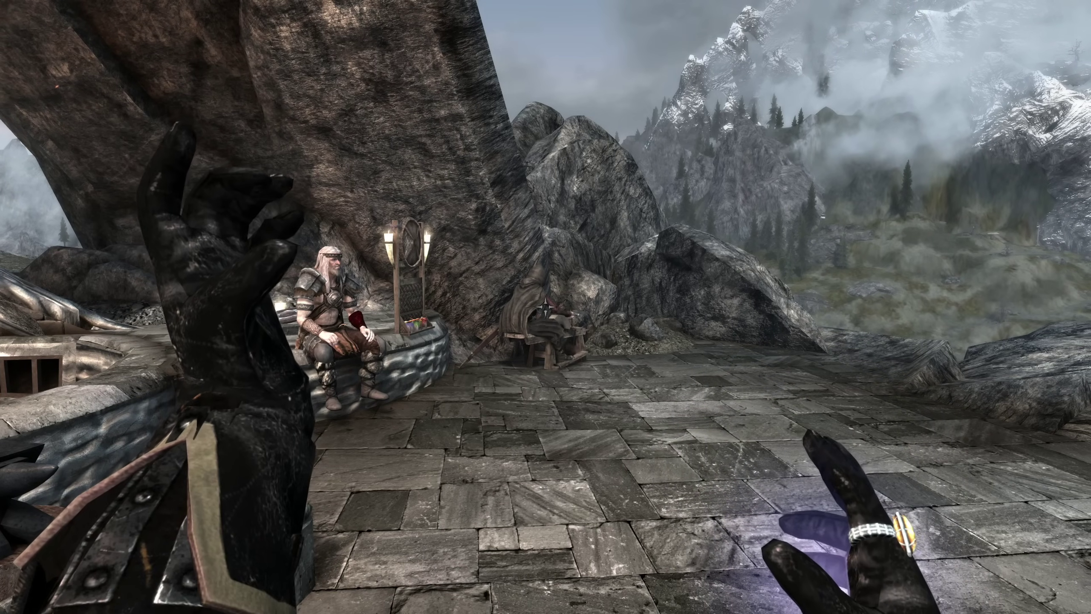
pyautogui.click(547, 308)
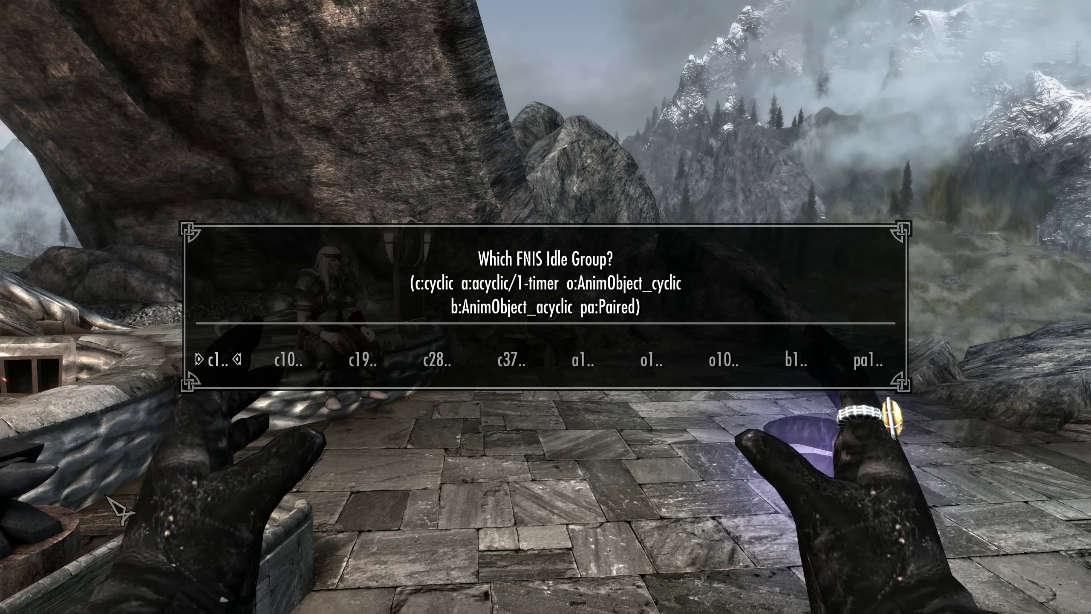
pyautogui.click(436, 361)
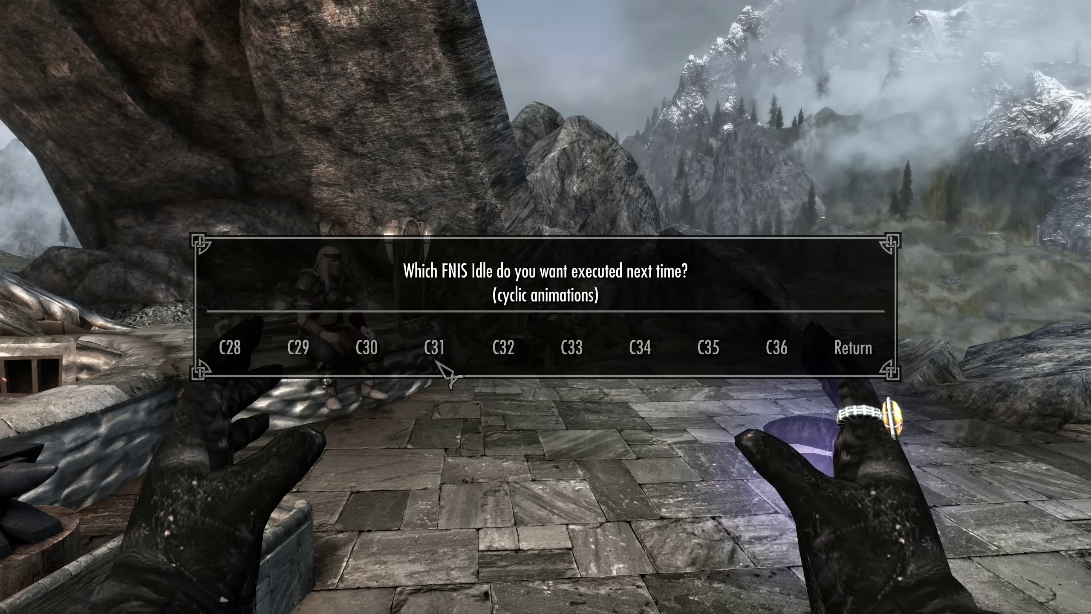
pyautogui.click(368, 347)
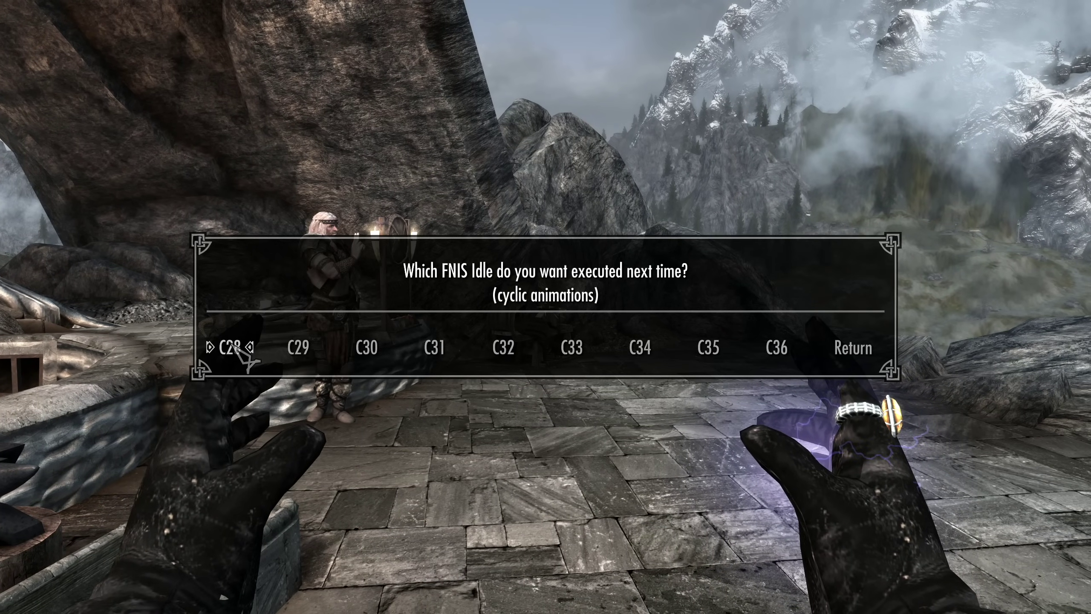
pyautogui.click(236, 351)
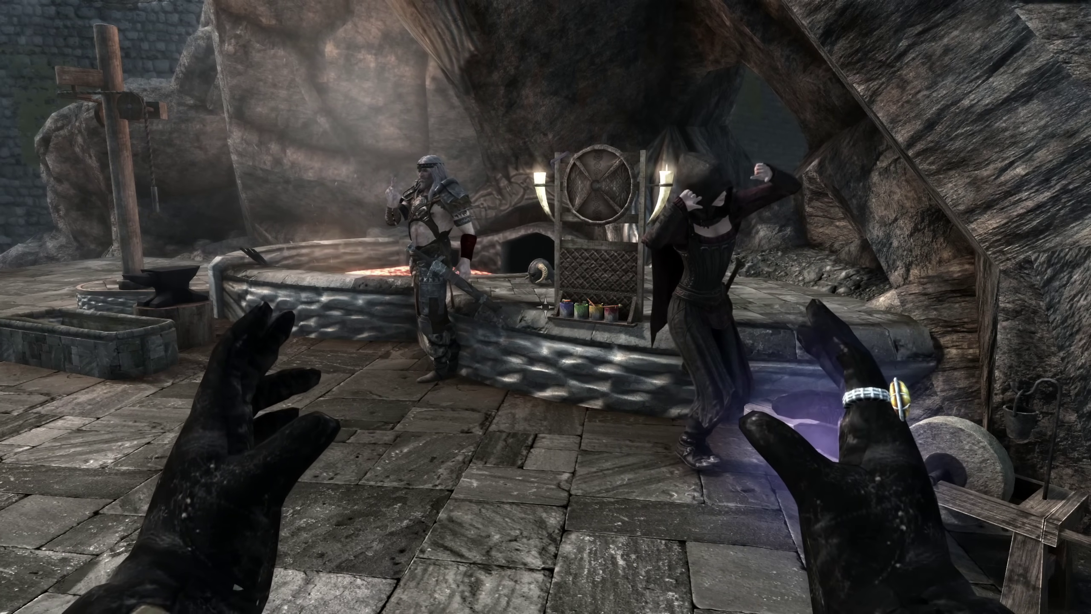
pyautogui.press('w')
pyautogui.press('r')
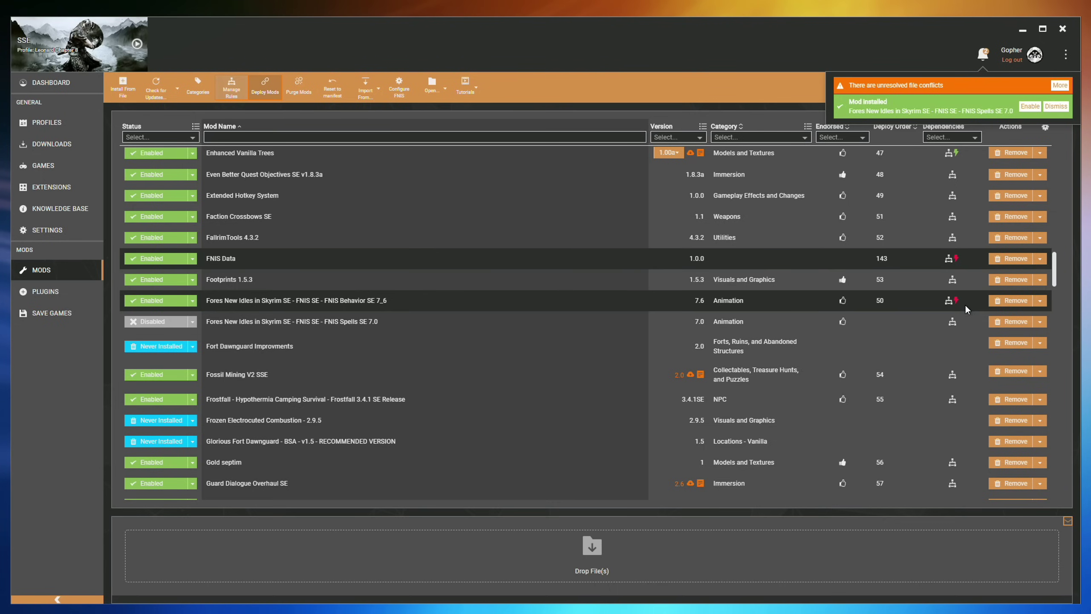
# Step: In Vortex, enable FNIS Spells SE 7.0 and disable it again, accepting Use newer file for the FNIS Data changes
pyautogui.click(1031, 107)
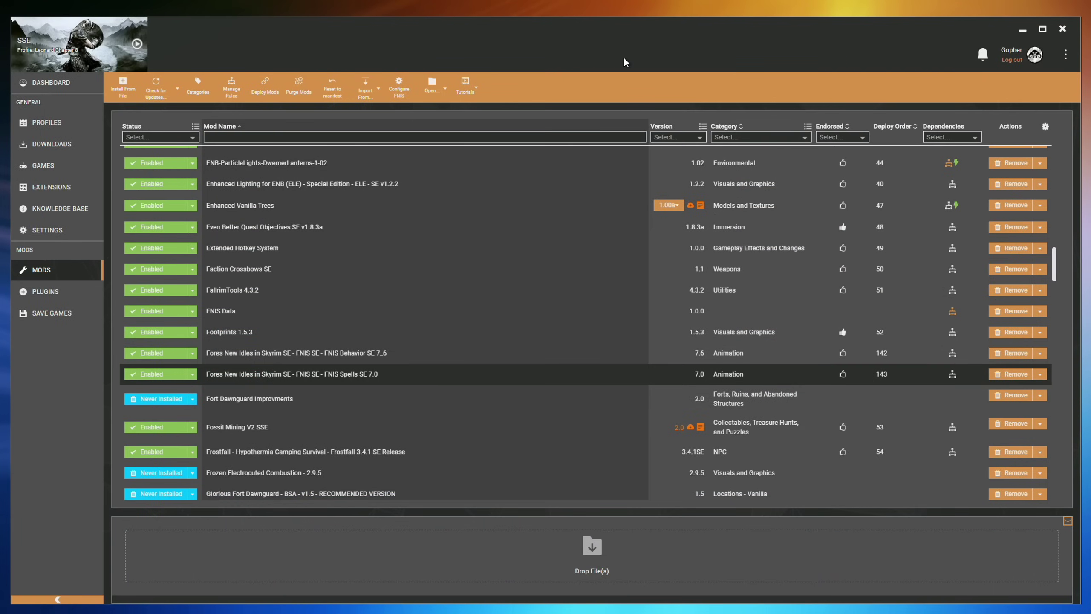
pyautogui.click(163, 373)
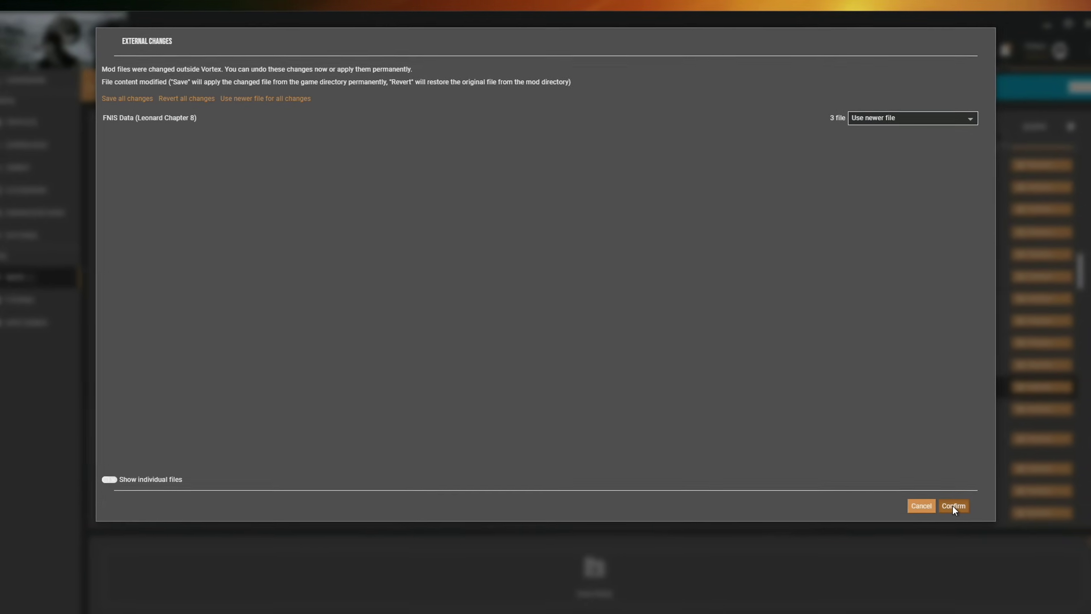
pyautogui.click(932, 488)
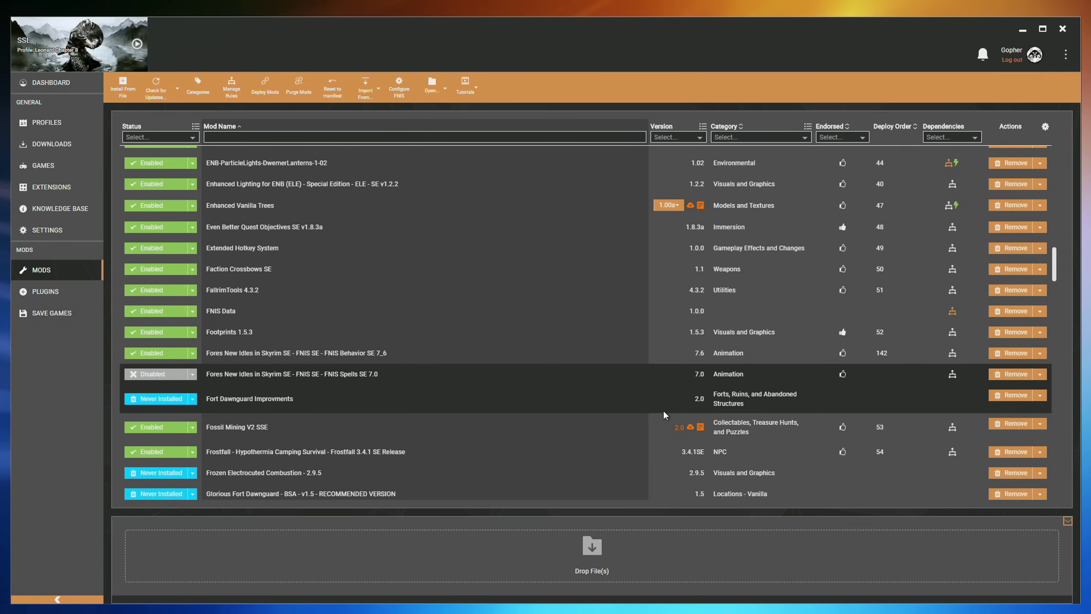
# Step: Enable FNIS Spells SE 7.0 and confirm the external FNIS Data changes with Use newer file
pyautogui.click(166, 373)
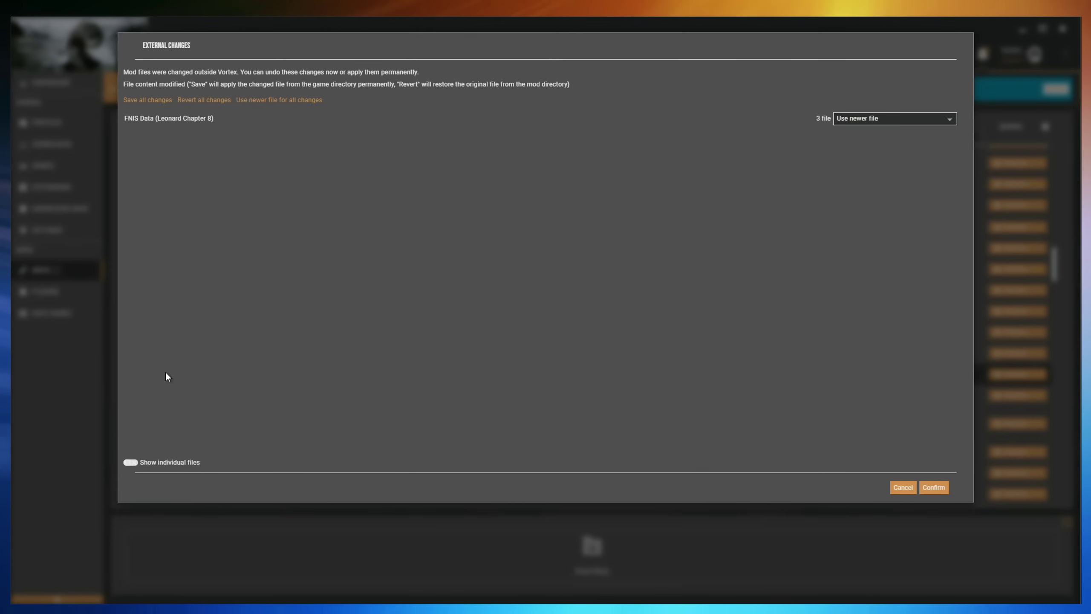
pyautogui.click(934, 488)
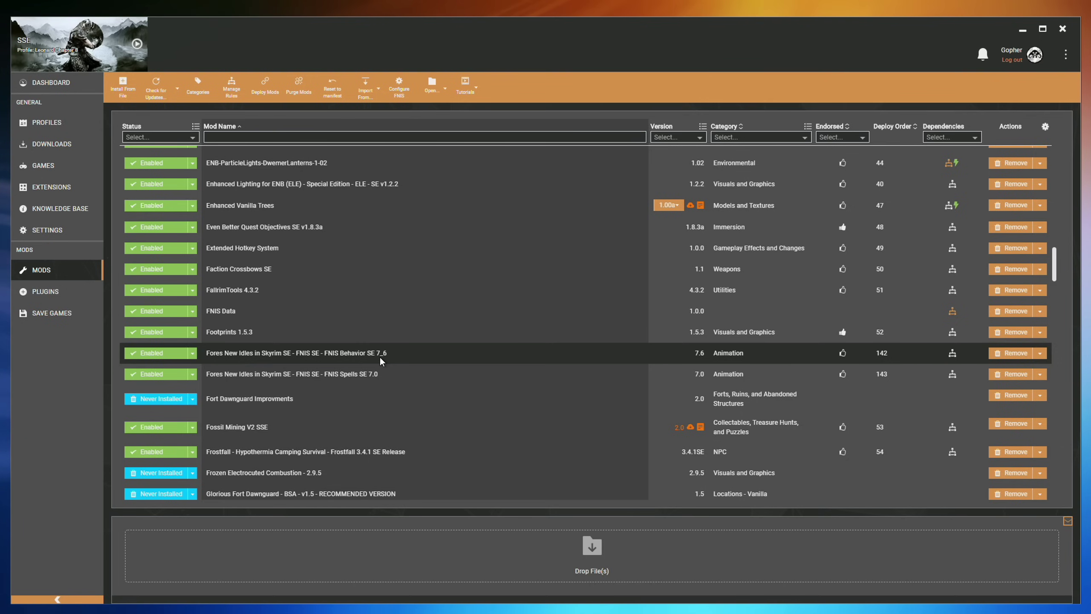
# Step: Turn off Run FNIS on Deployment Event in the Vortex interface settings
pyautogui.click(53, 233)
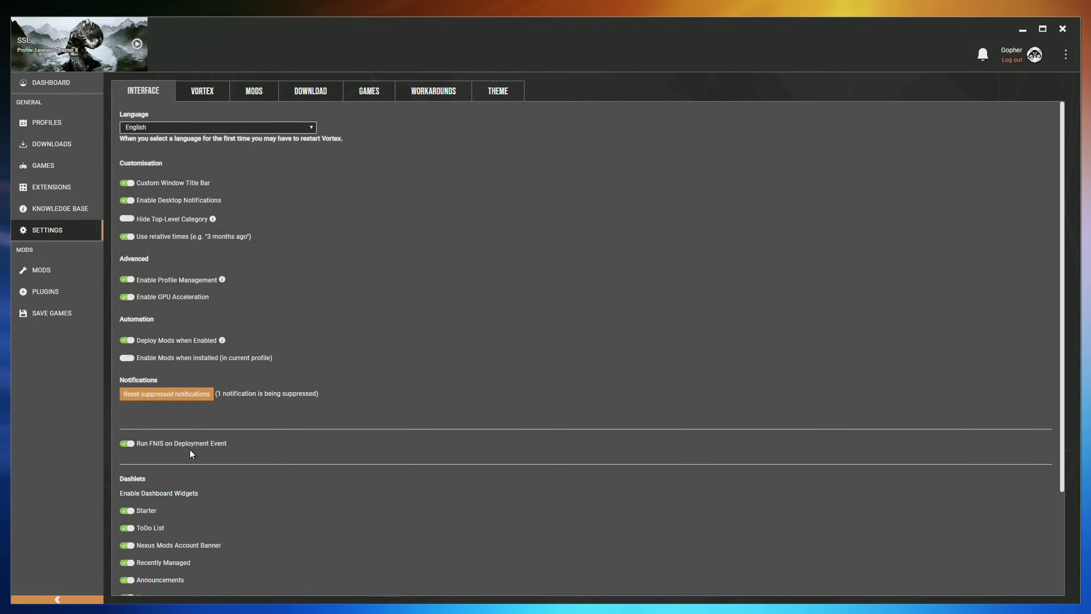
pyautogui.click(125, 443)
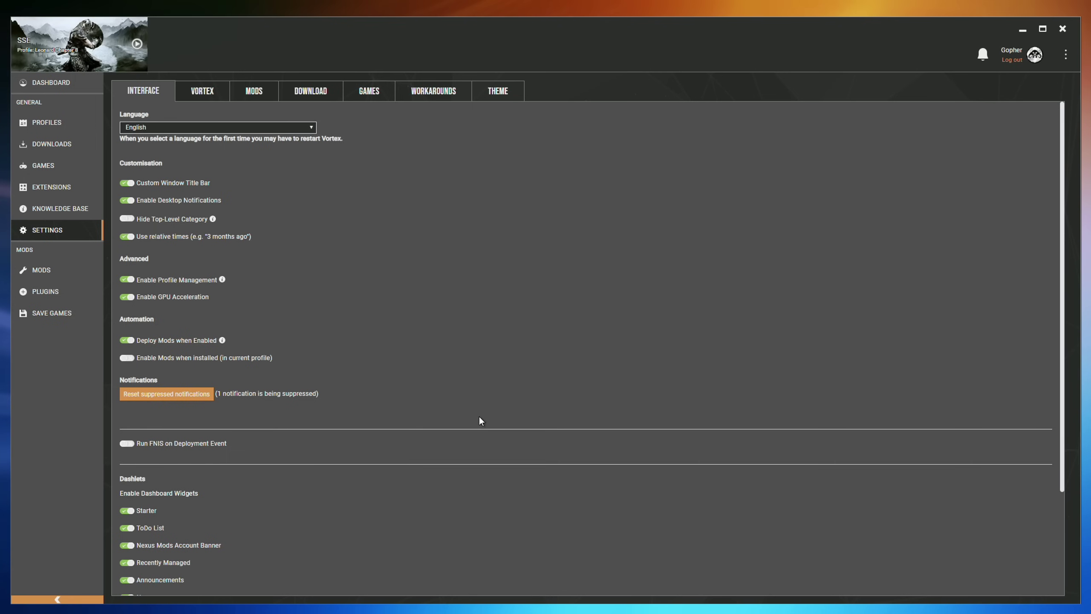
# Step: Disable FNIS Spells SE 7.0, FNIS Data and FNIS Behavior SE 7_6, accepting Use newer file for the external changes
pyautogui.click(57, 271)
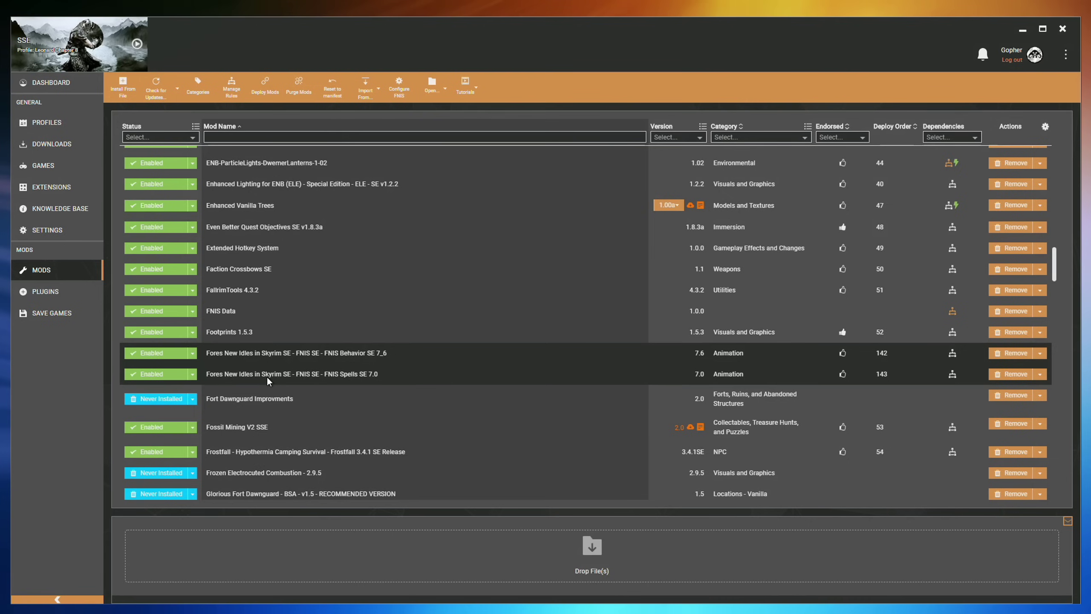
pyautogui.click(333, 373)
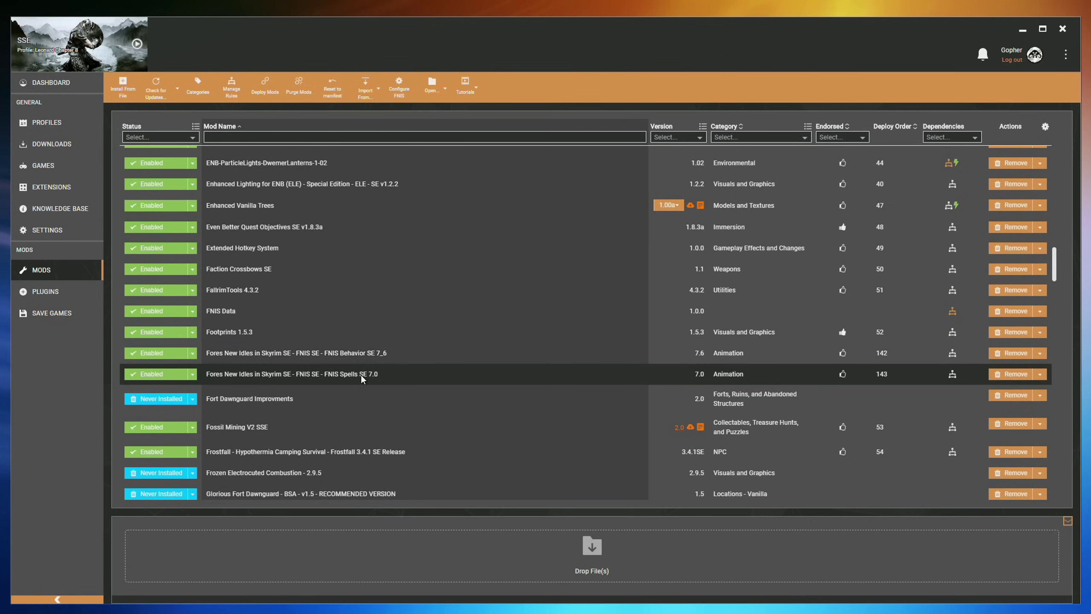
pyautogui.click(180, 374)
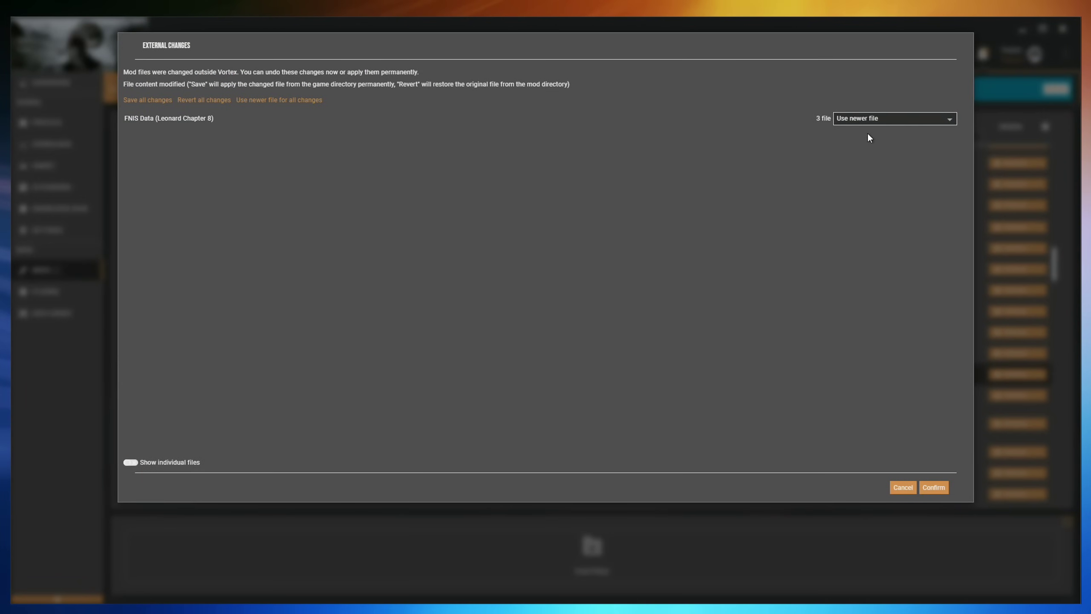
pyautogui.click(941, 488)
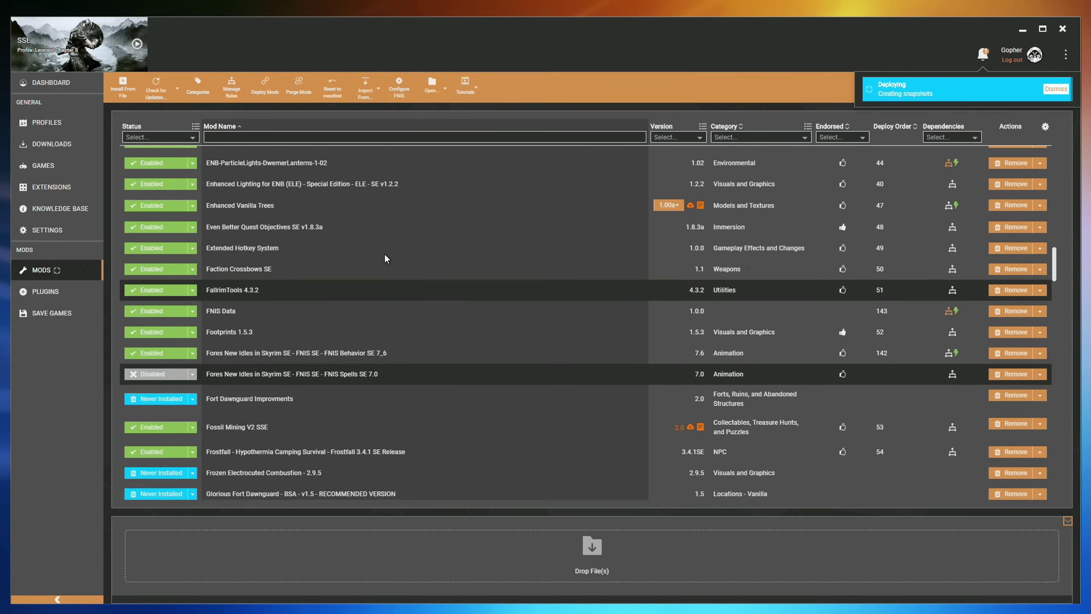
pyautogui.click(164, 312)
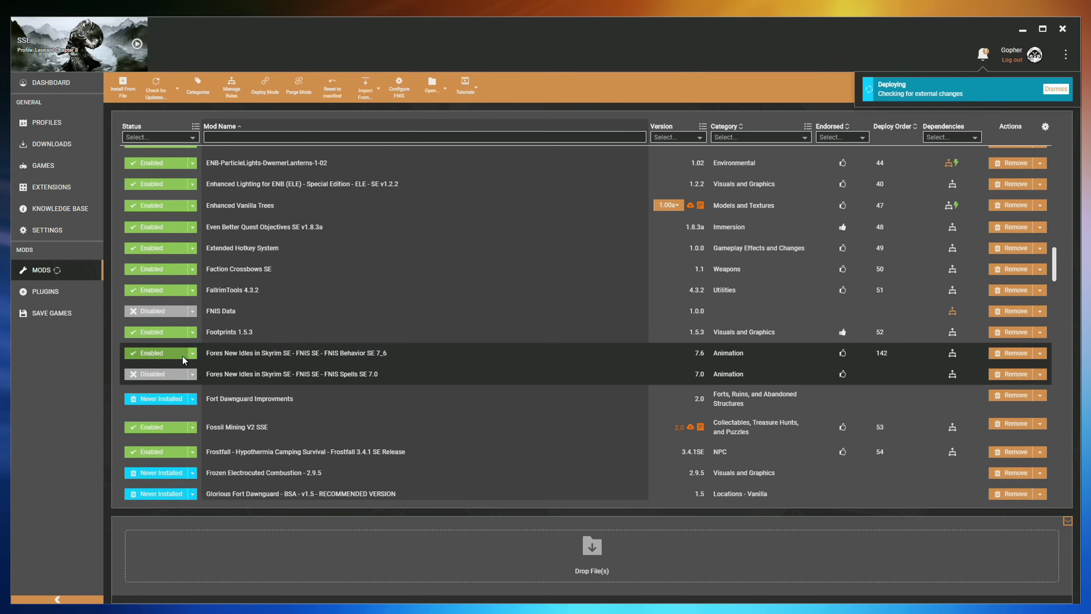
pyautogui.click(160, 353)
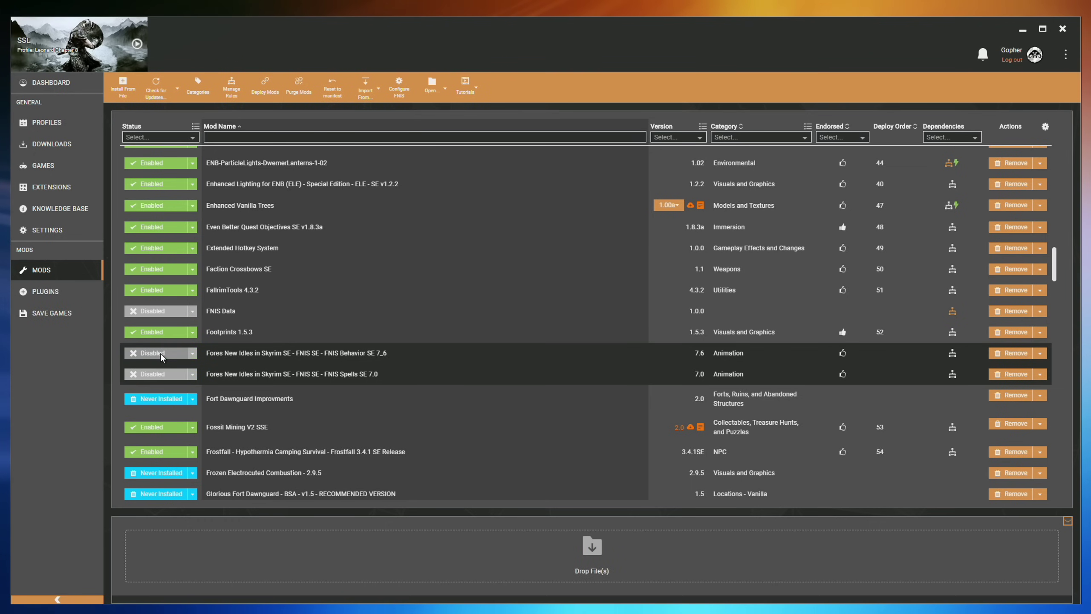
# Step: Run the Fores New Idles in Skyrim tool from the dashboard, update the FNIS behavior and exit the tool
pyautogui.click(61, 83)
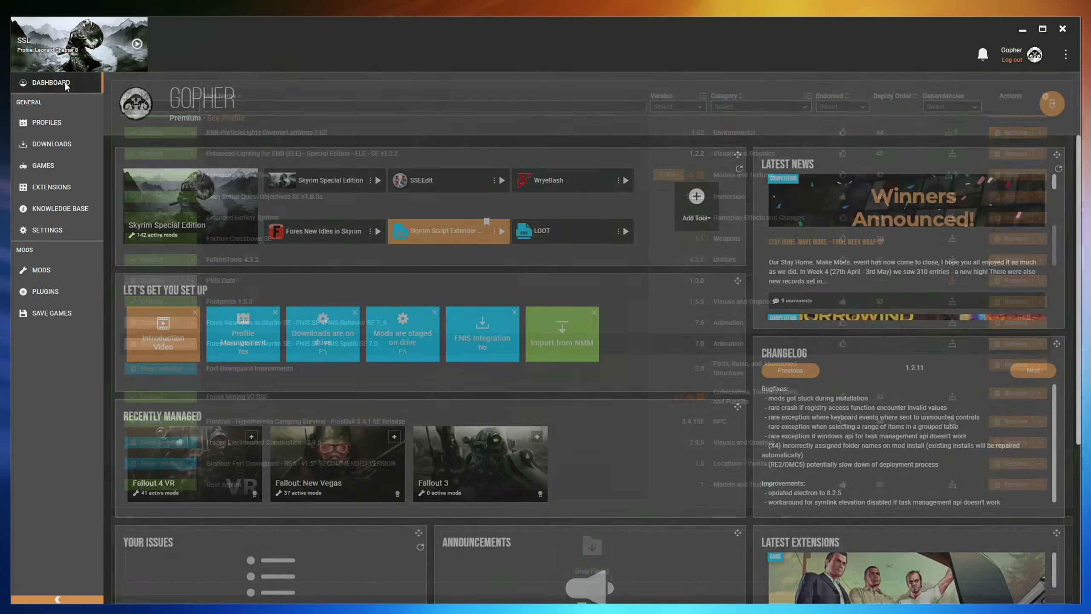
pyautogui.click(370, 231)
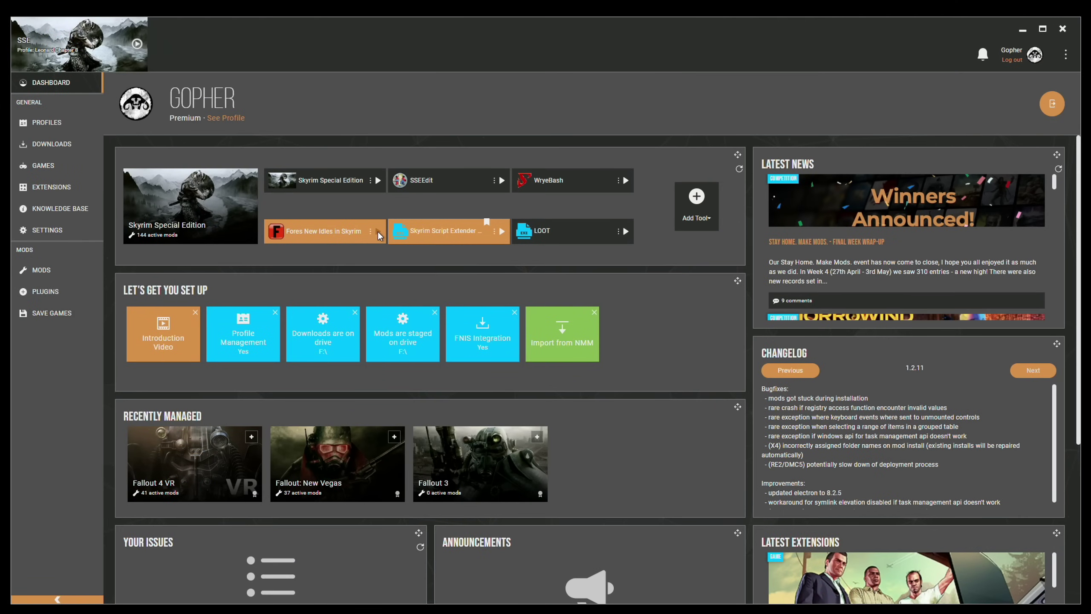
pyautogui.click(378, 233)
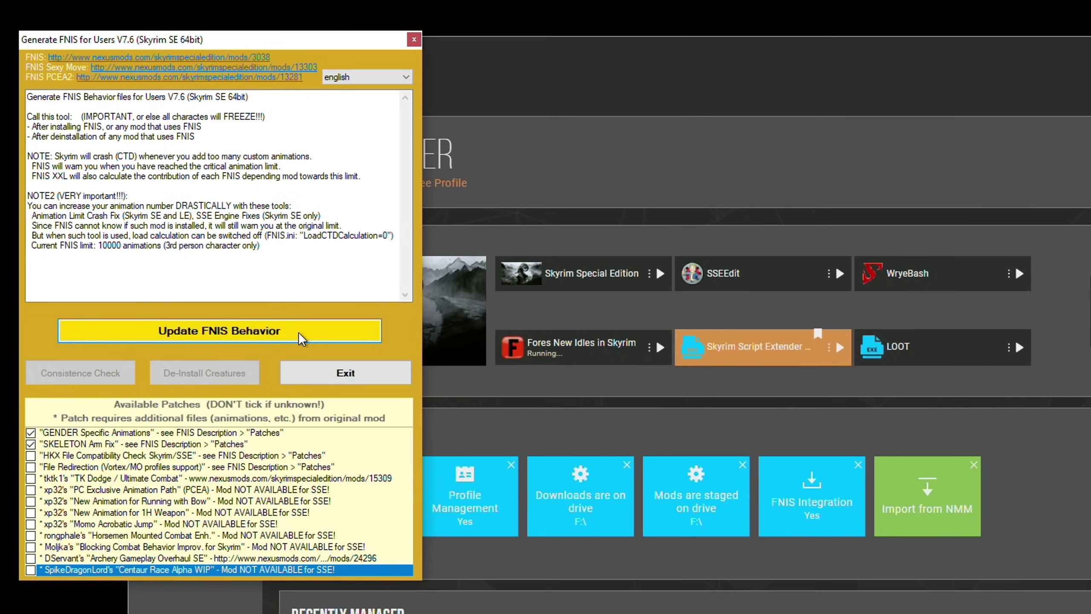
pyautogui.click(298, 331)
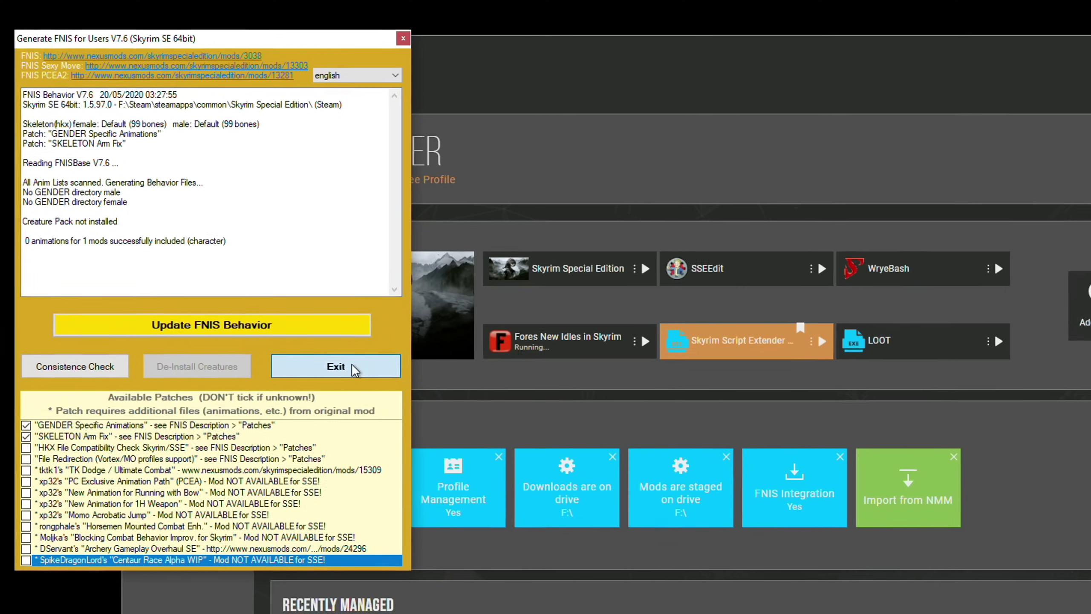
pyautogui.click(361, 370)
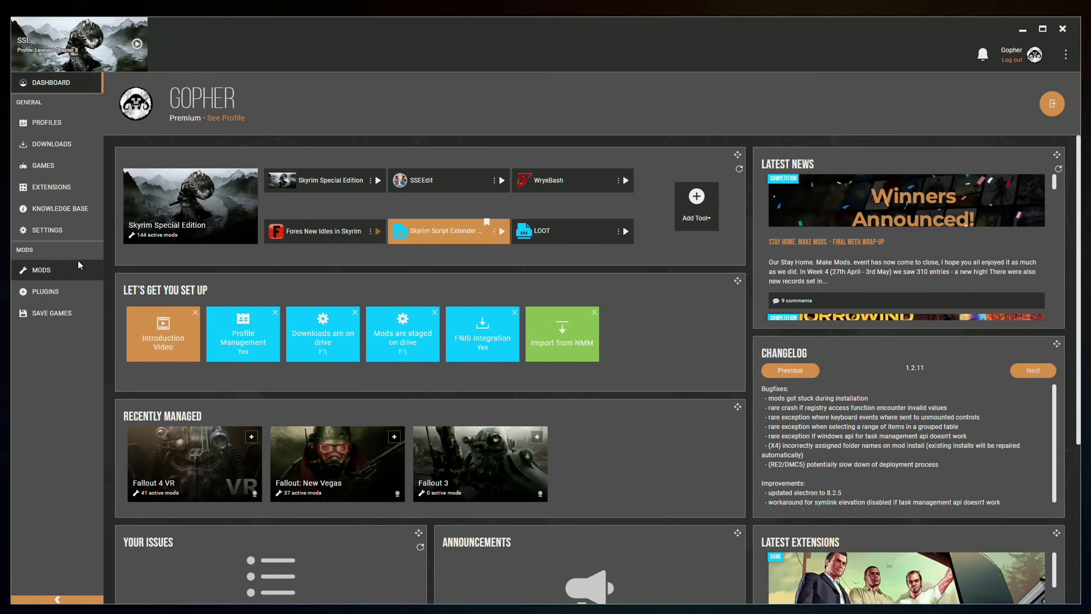
# Step: Deploy the mods, using the newer file for FNIS Data and Revert change (restore file) for FNIS Behavior SE 7_6, and redeploy
pyautogui.click(50, 265)
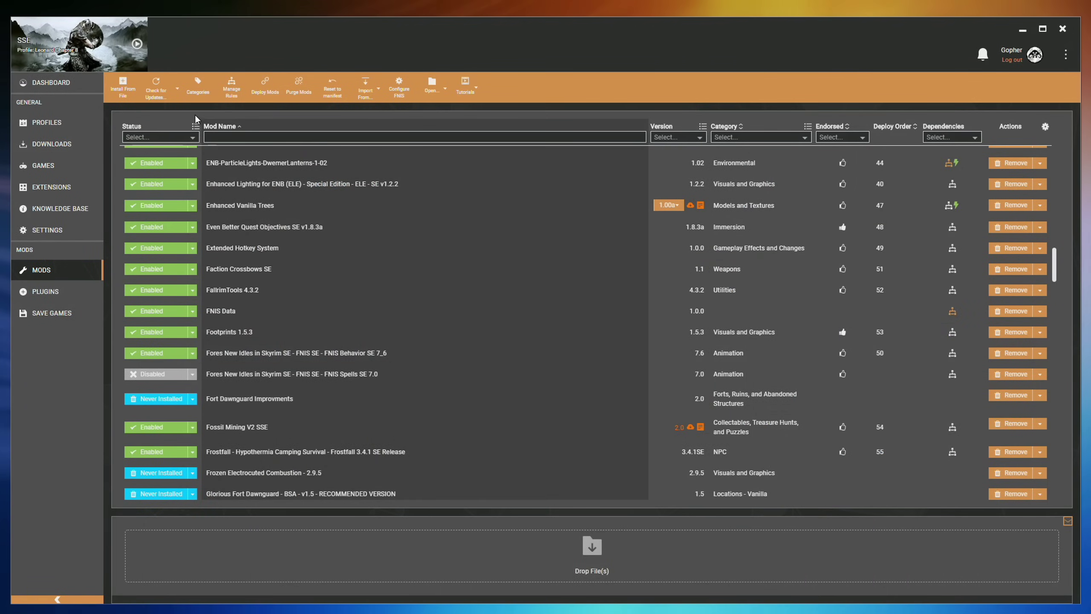
pyautogui.click(267, 88)
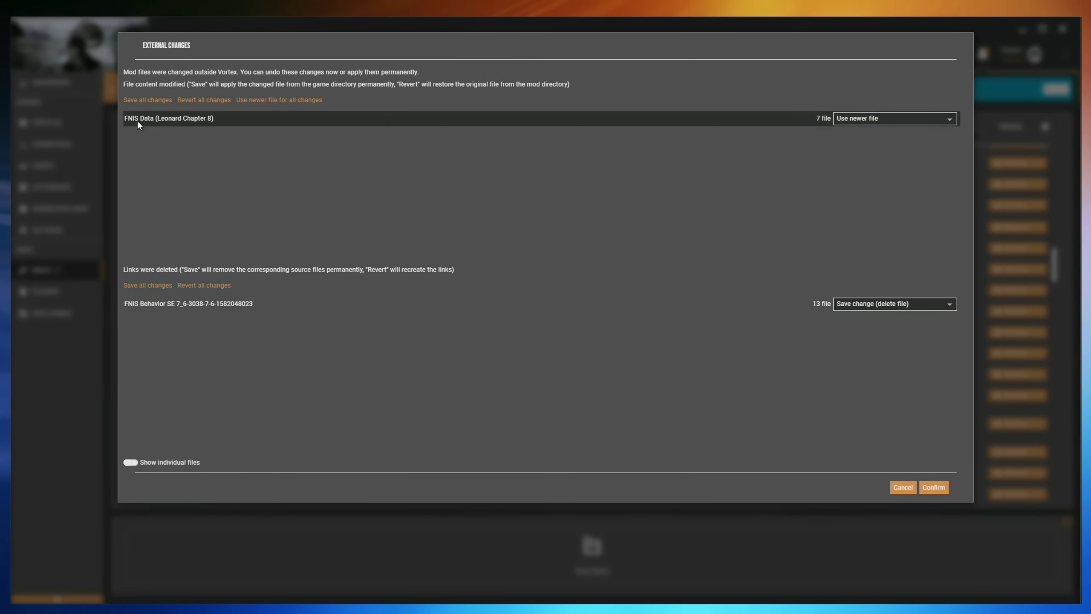
pyautogui.click(862, 305)
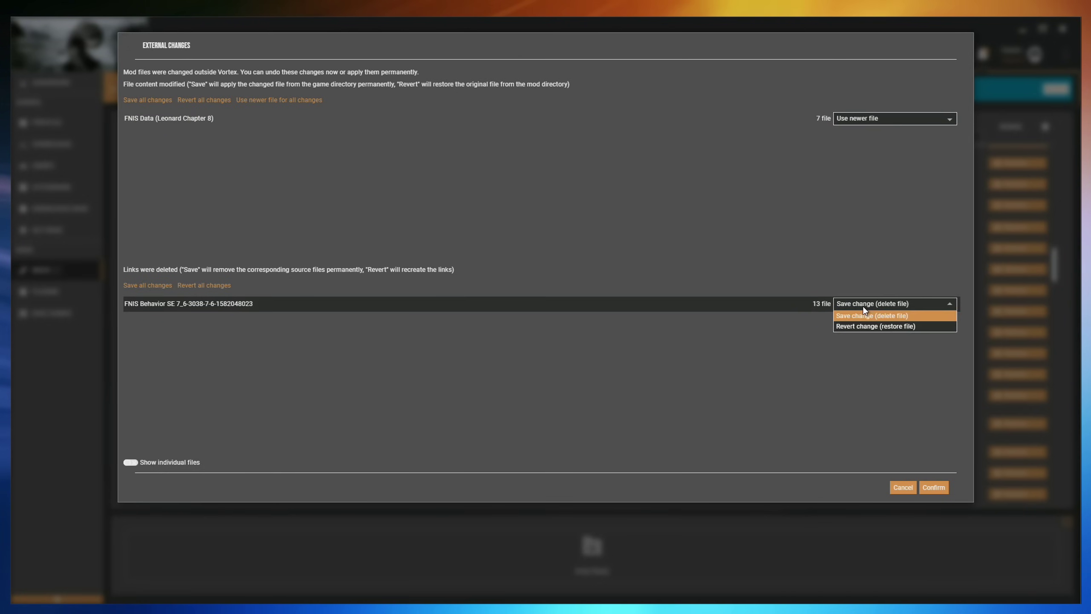
pyautogui.click(900, 325)
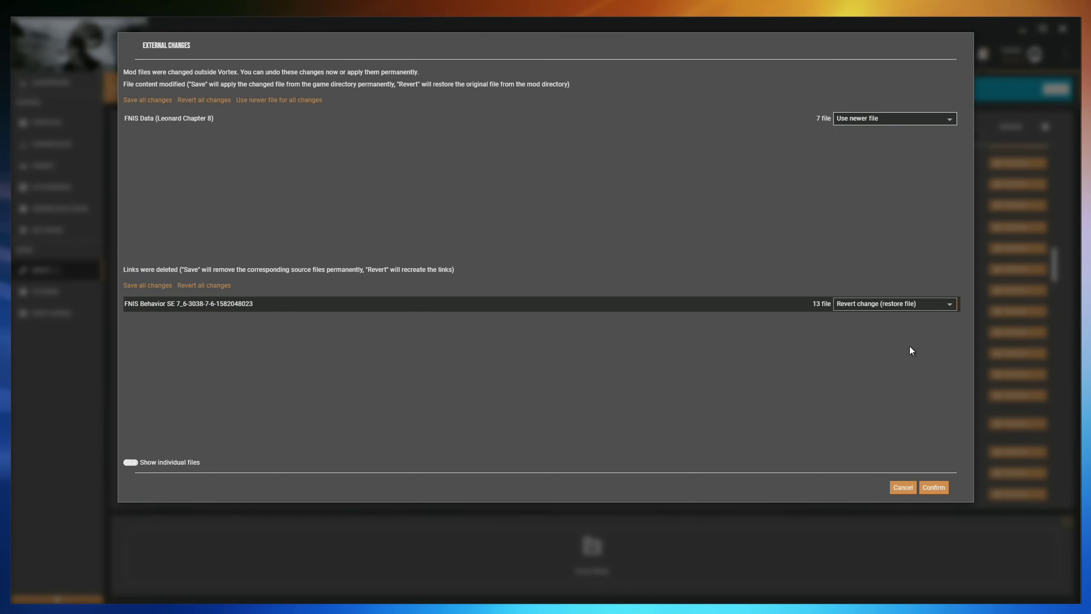
pyautogui.click(934, 488)
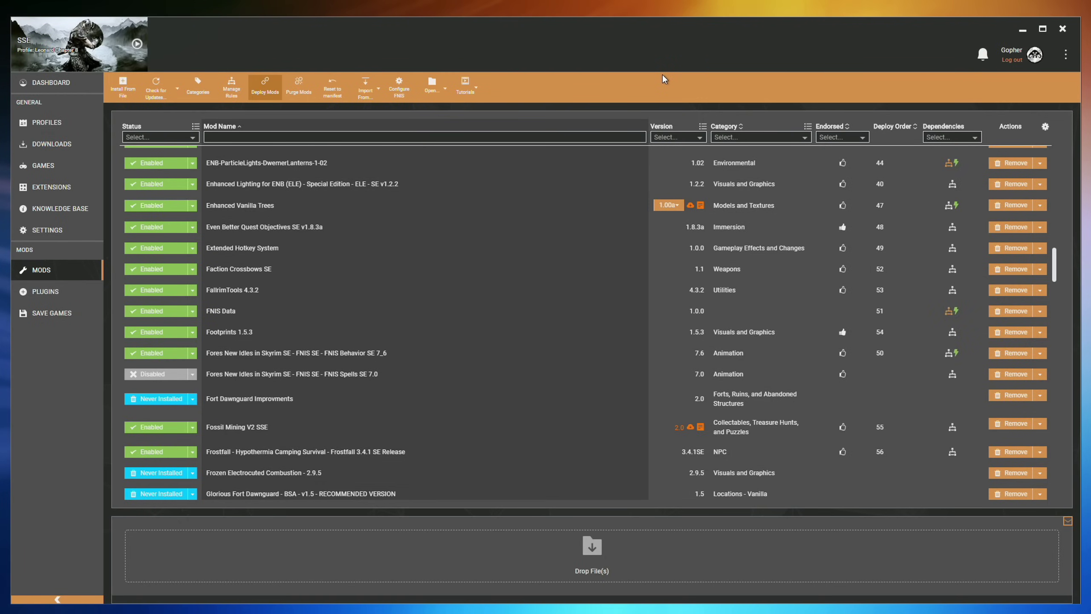
pyautogui.click(265, 89)
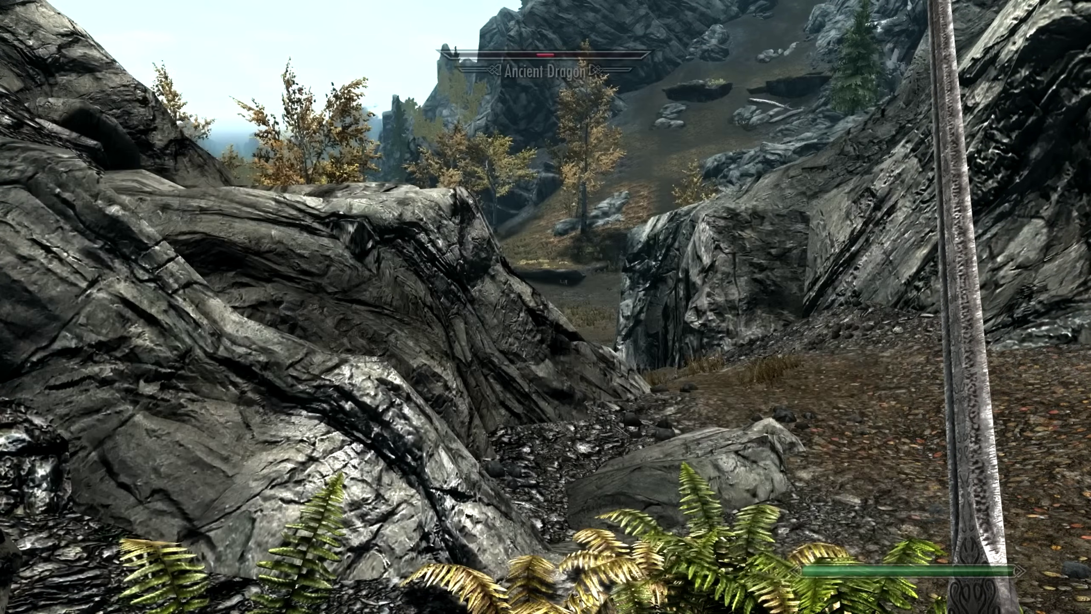
pyautogui.press('w')
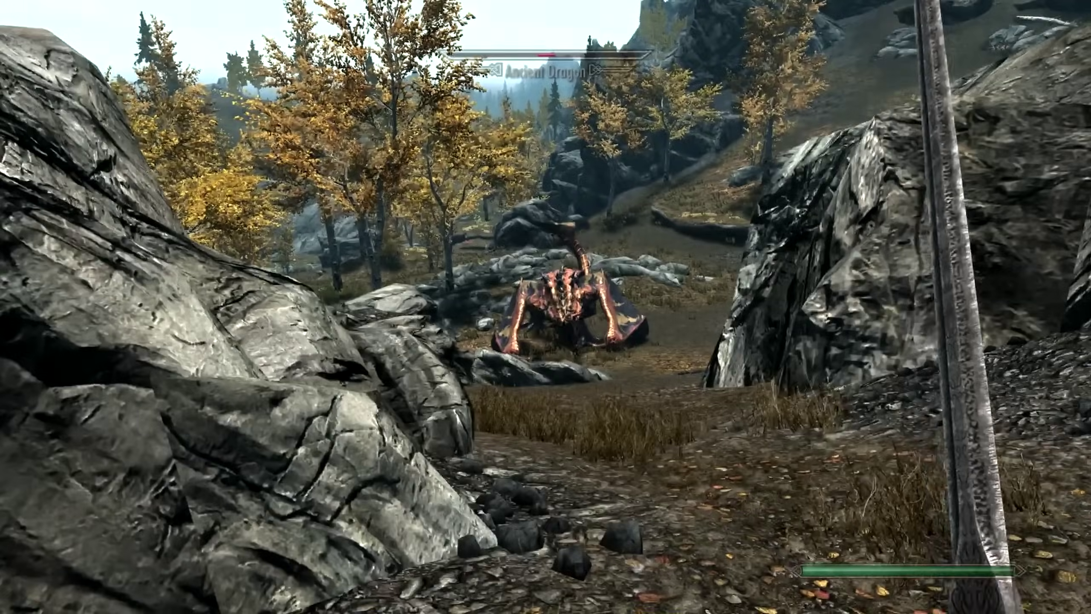